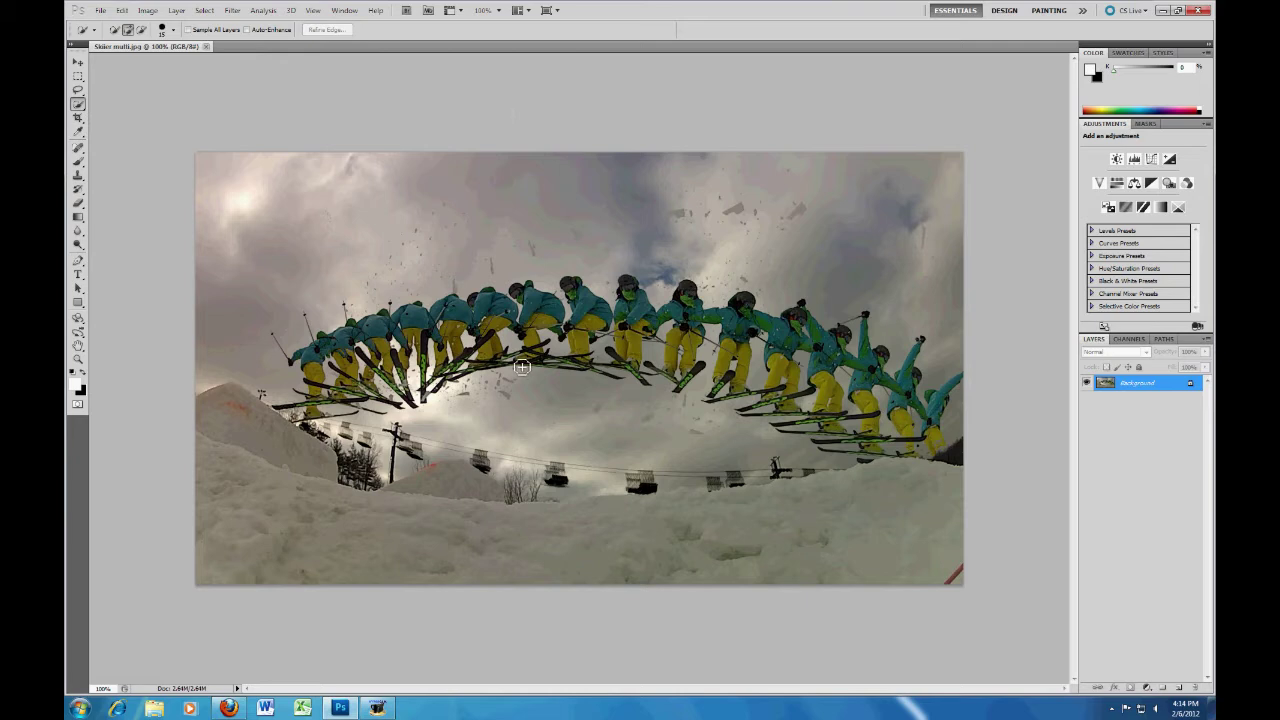
Step: Load the GOPR3492 clip through File > Import > Video Frames to Layers
click(102, 11)
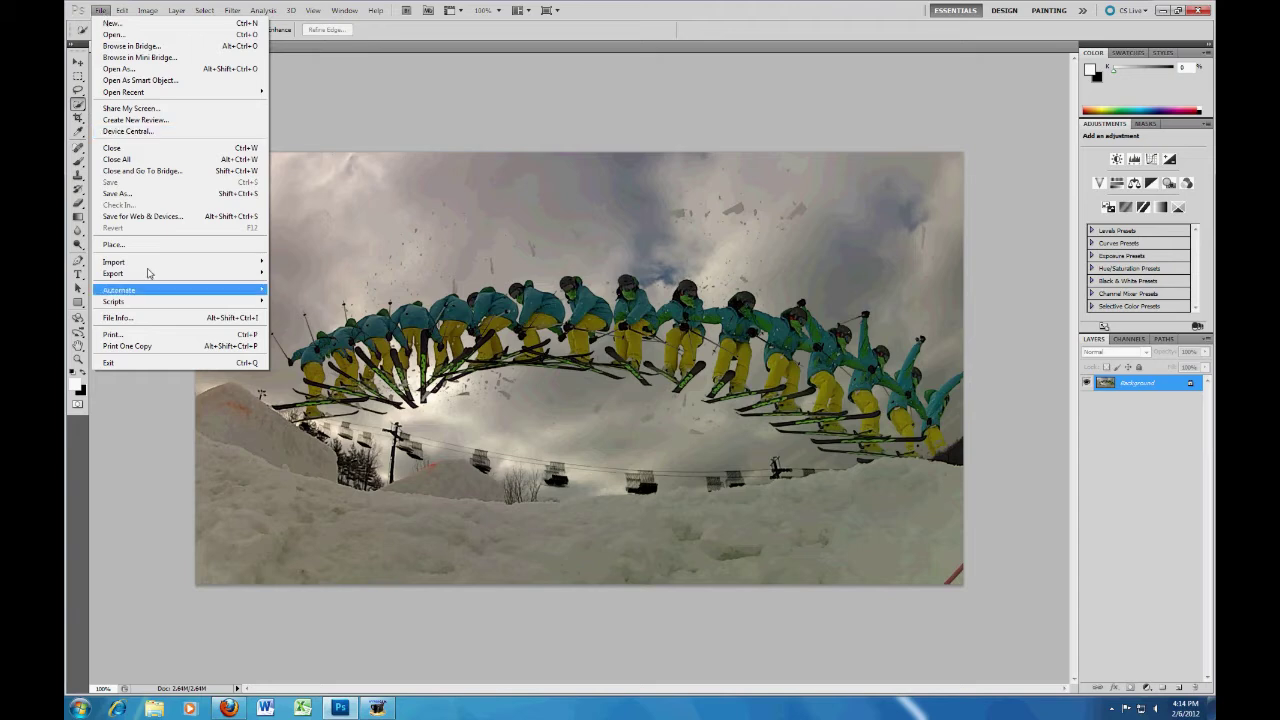
mouse_move(183, 301)
mouse_move(255, 262)
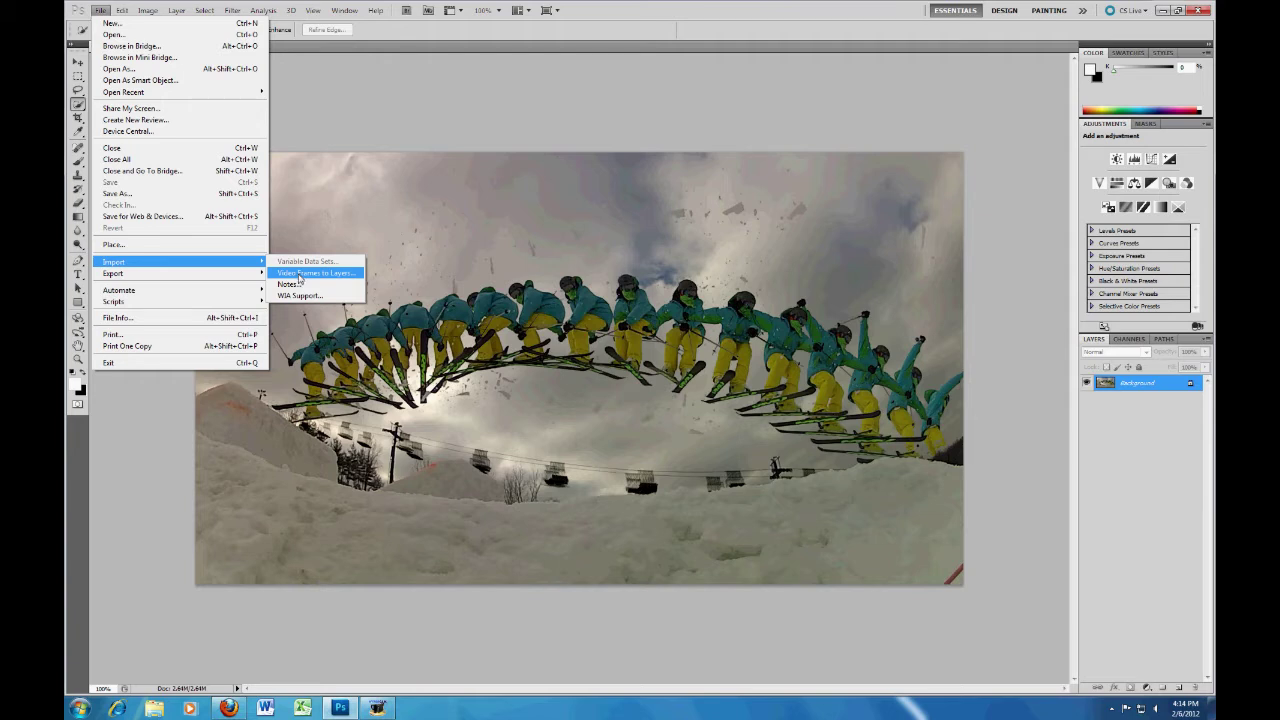
click(298, 273)
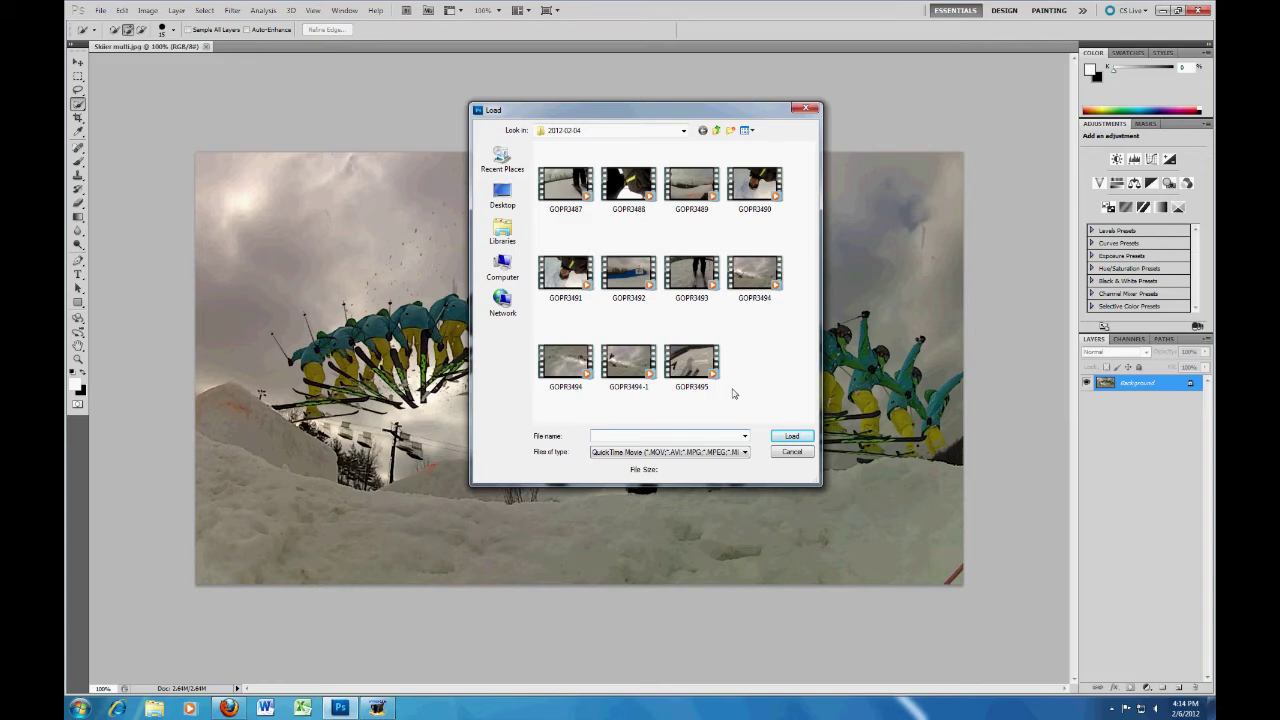
click(628, 272)
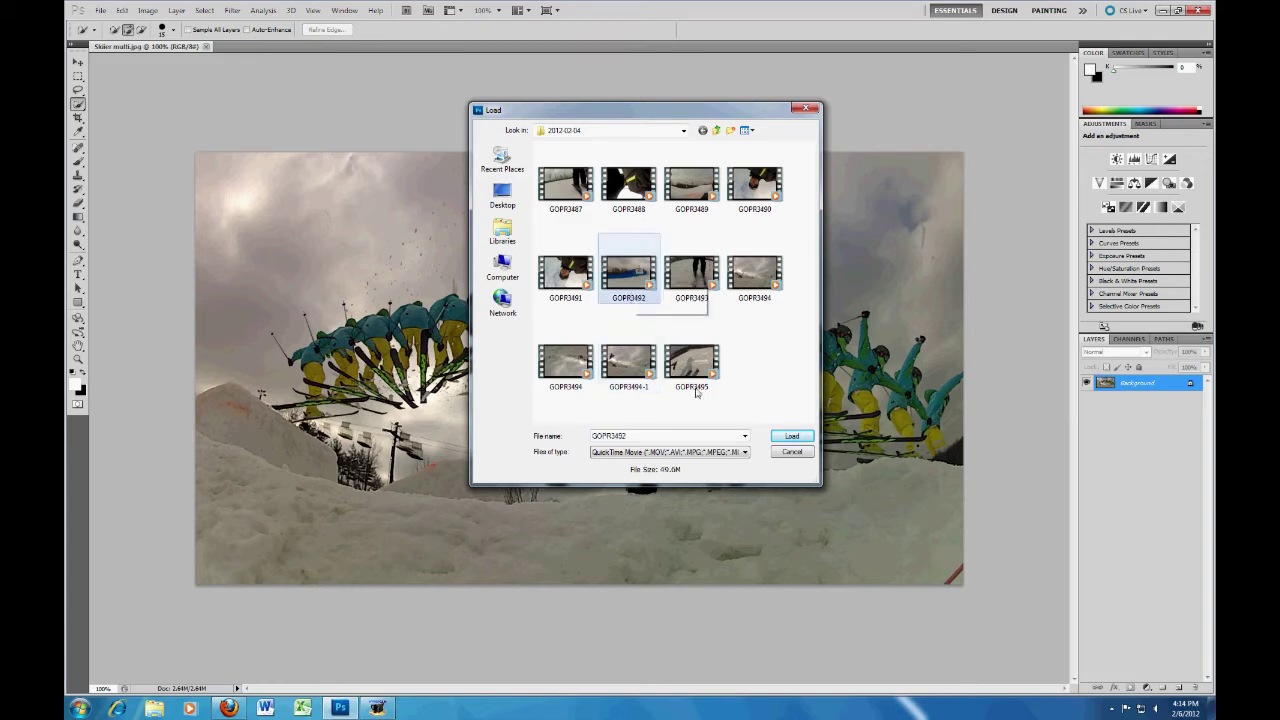
click(778, 437)
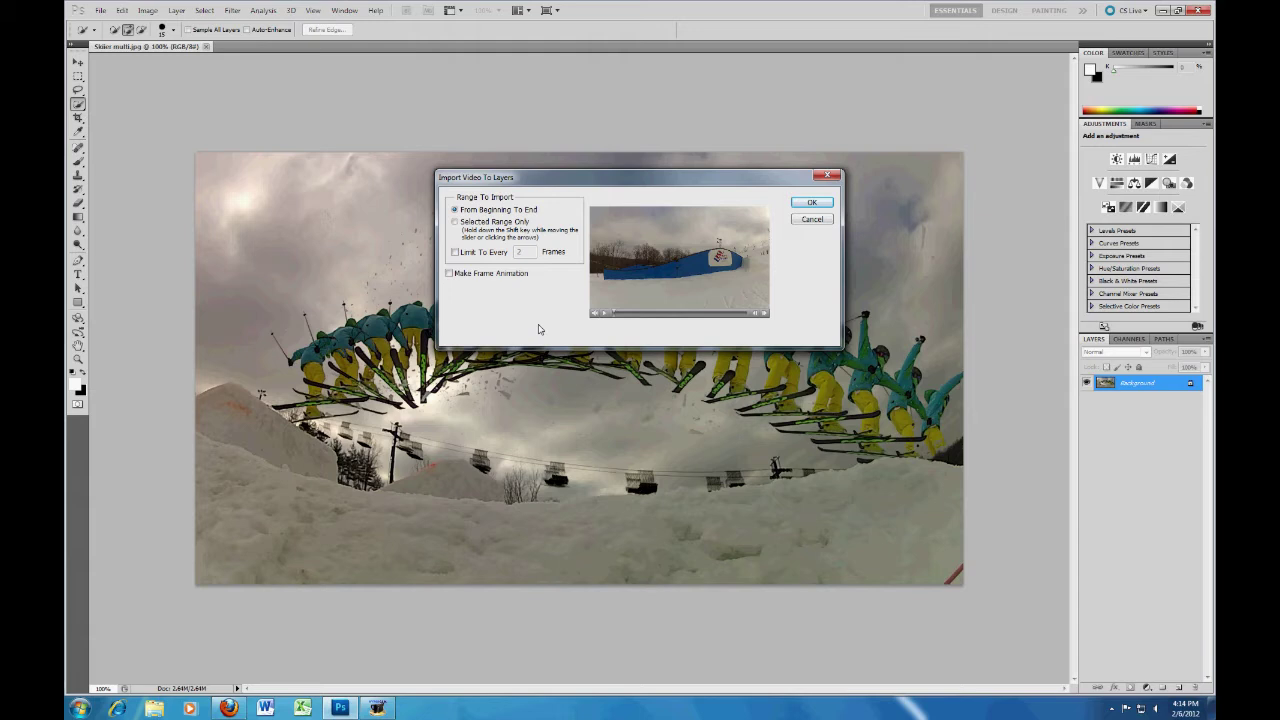
Step: Import only the rail-run range of the clip, every 9 frames, as layers
click(455, 253)
double_click(522, 252)
text(9)
click(455, 223)
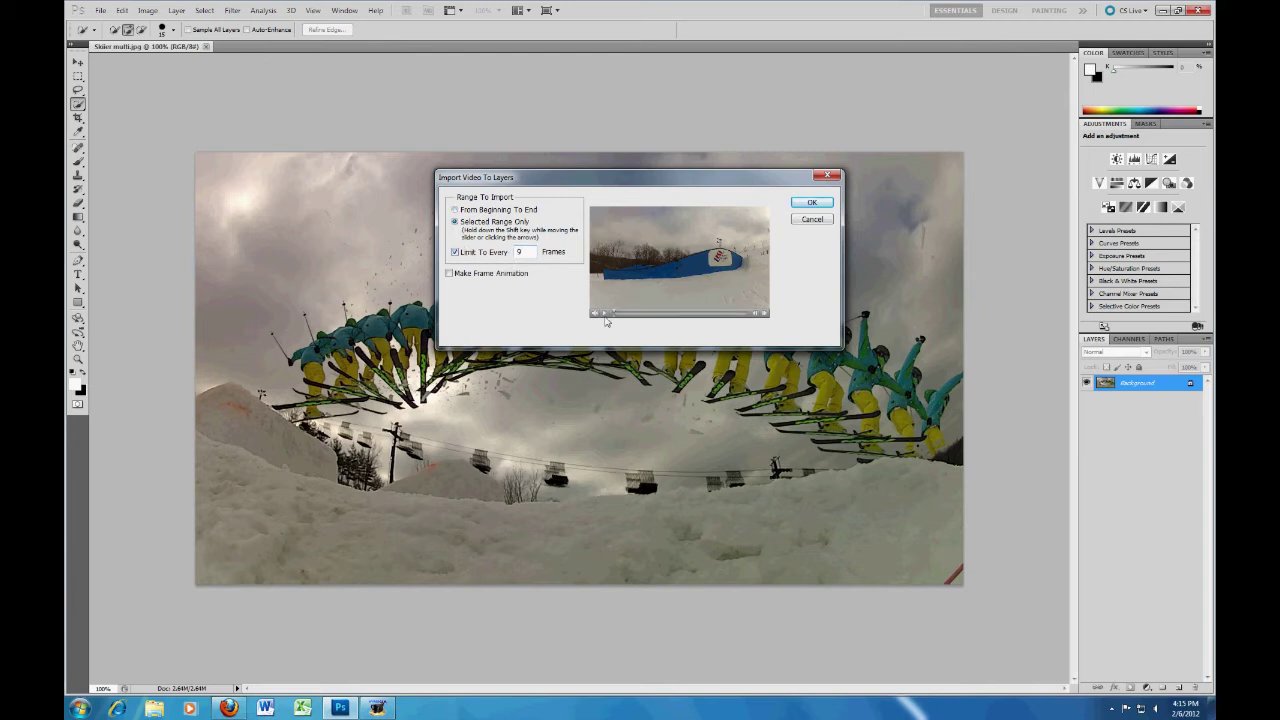
key(Tab)
key(Tab)
click(651, 313)
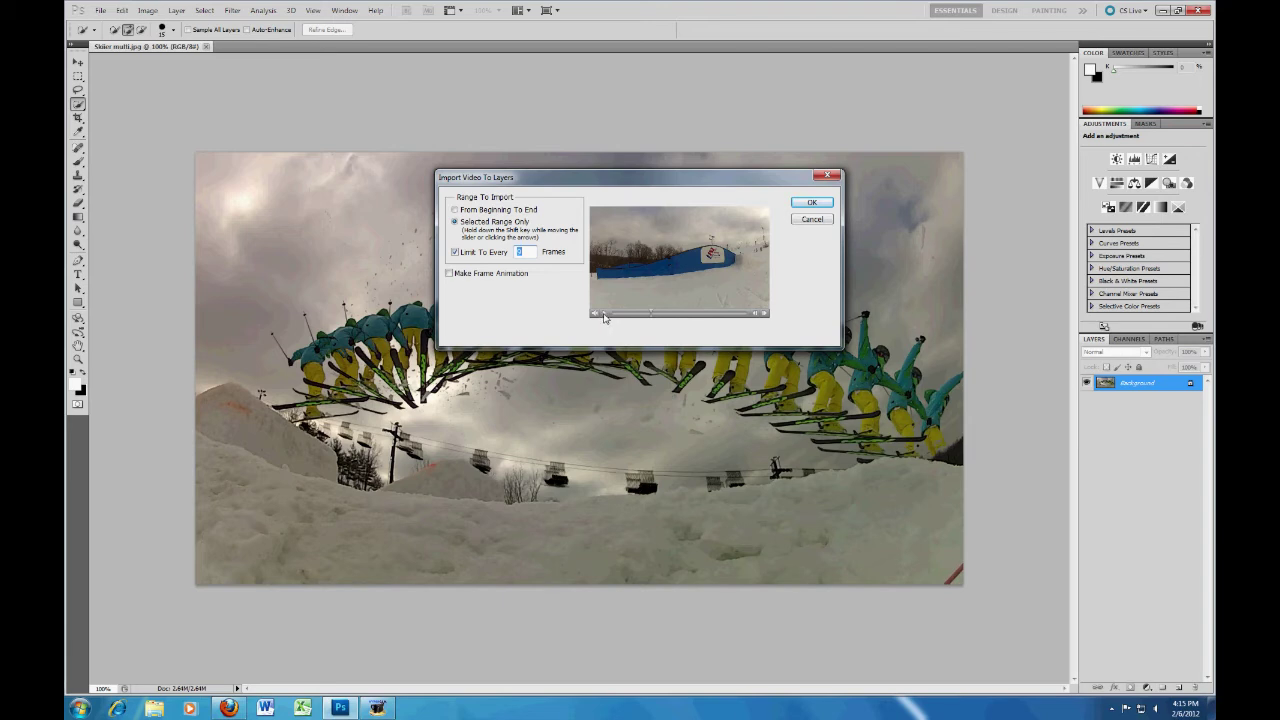
click(604, 315)
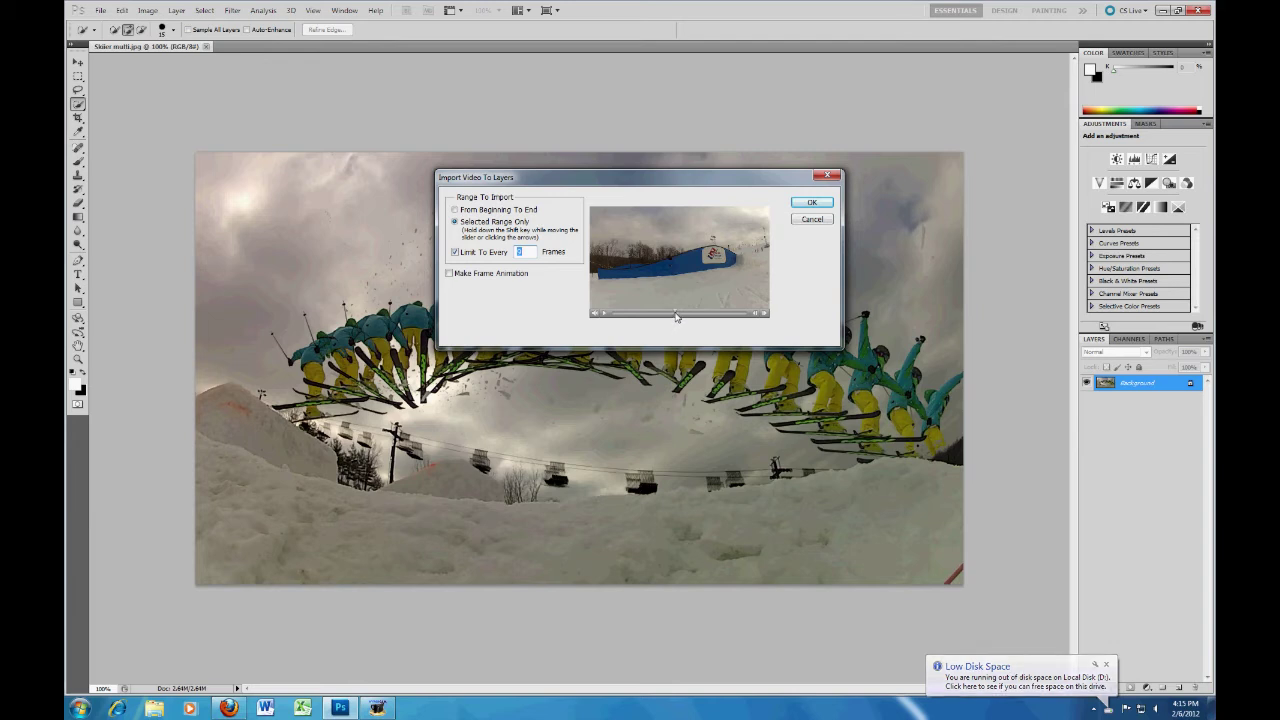
drag(676, 317, 664, 322)
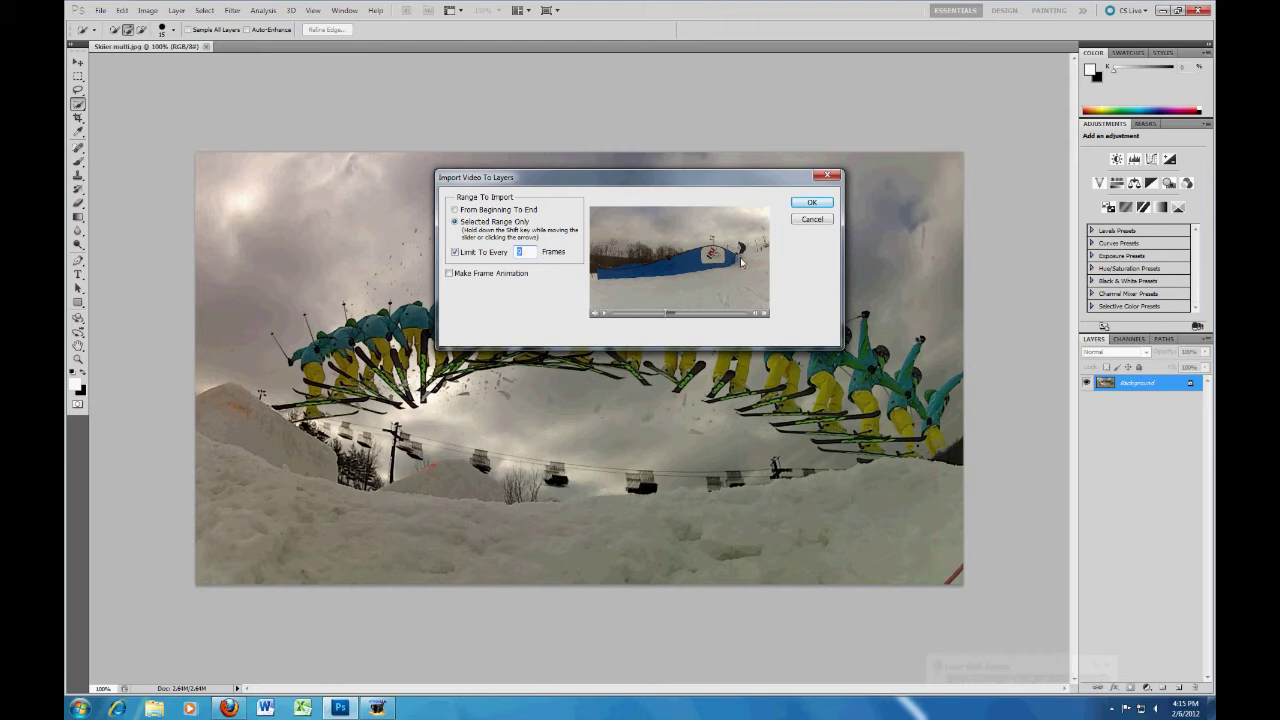
click(813, 204)
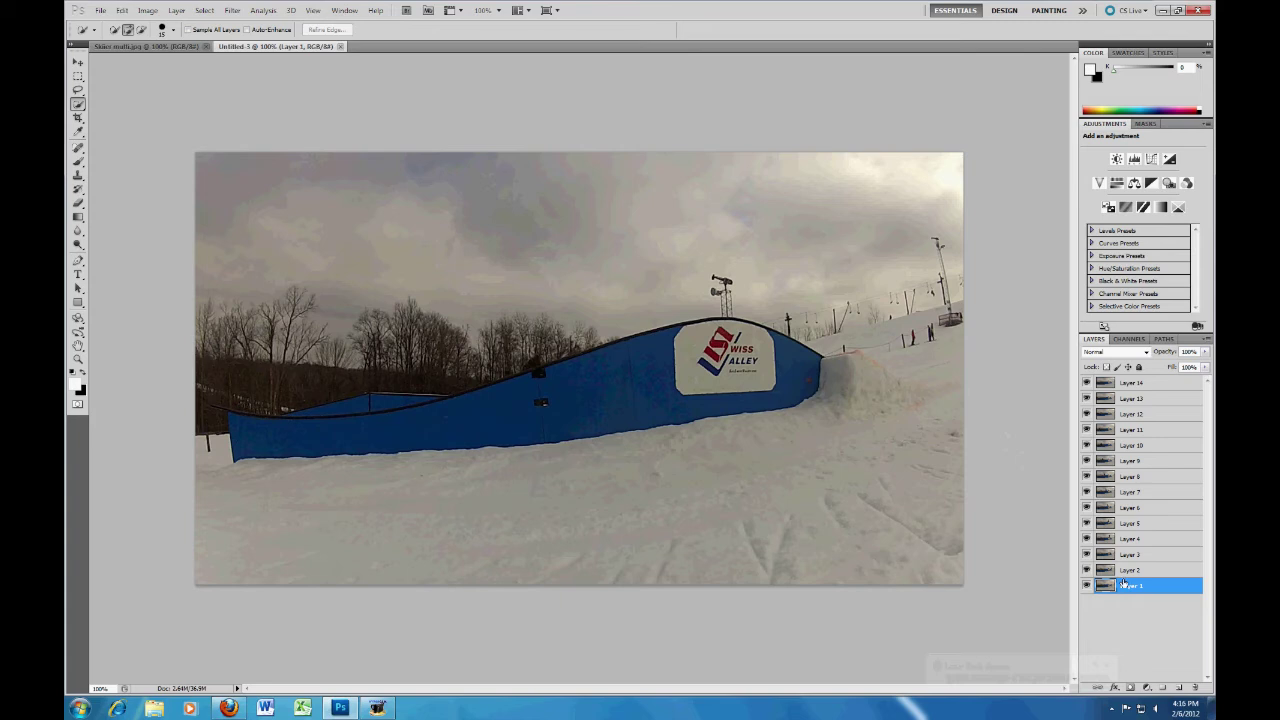
Step: Compare the top frames and delete Layer 14, which has no snowboarder
click(1145, 386)
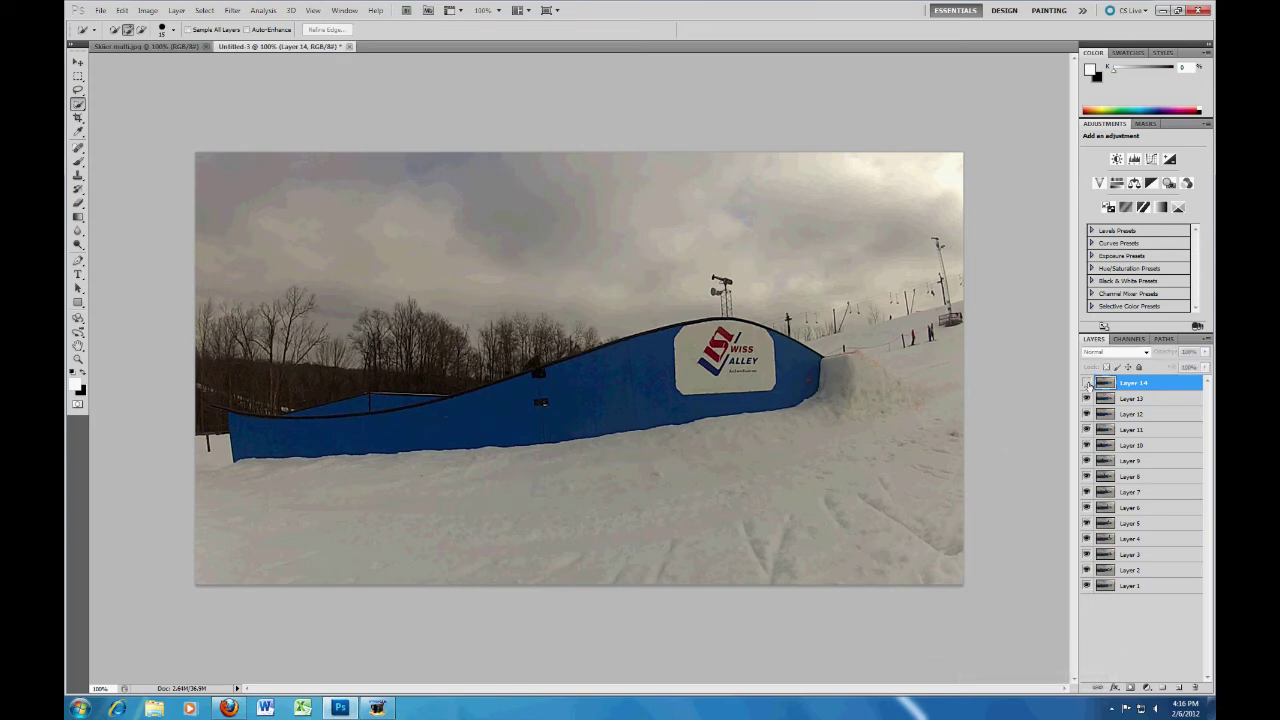
click(1087, 383)
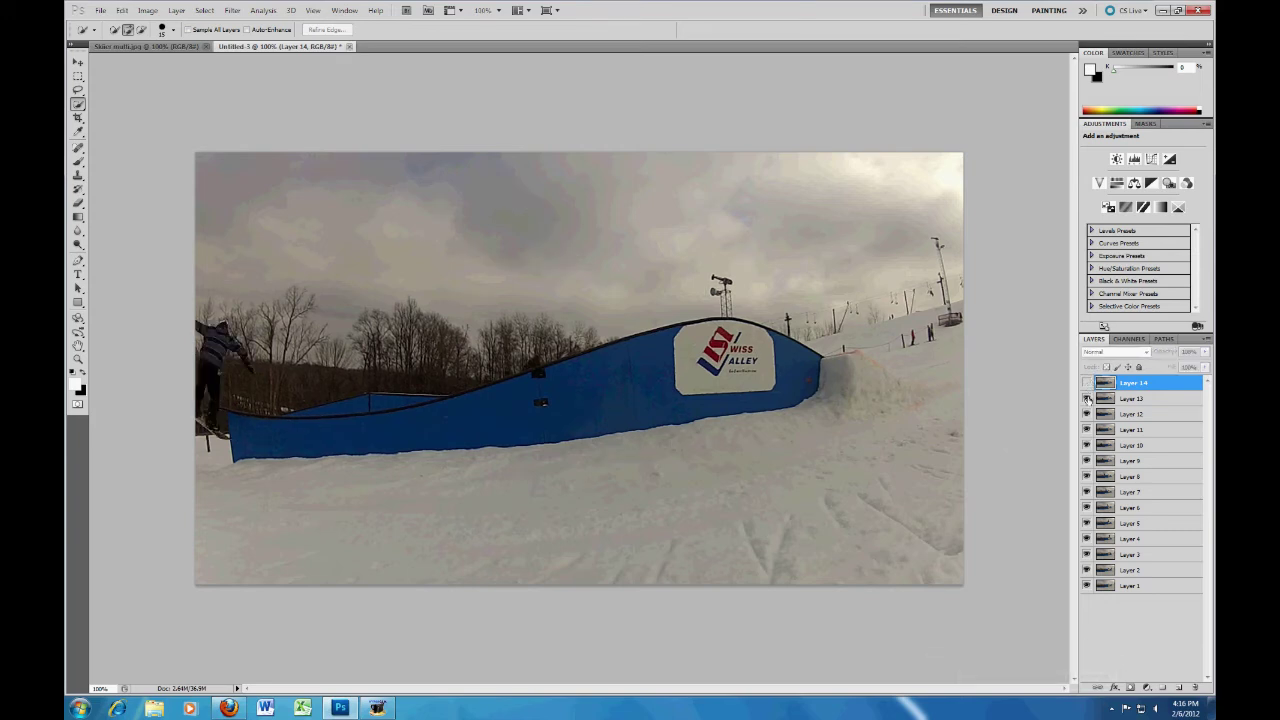
click(1088, 399)
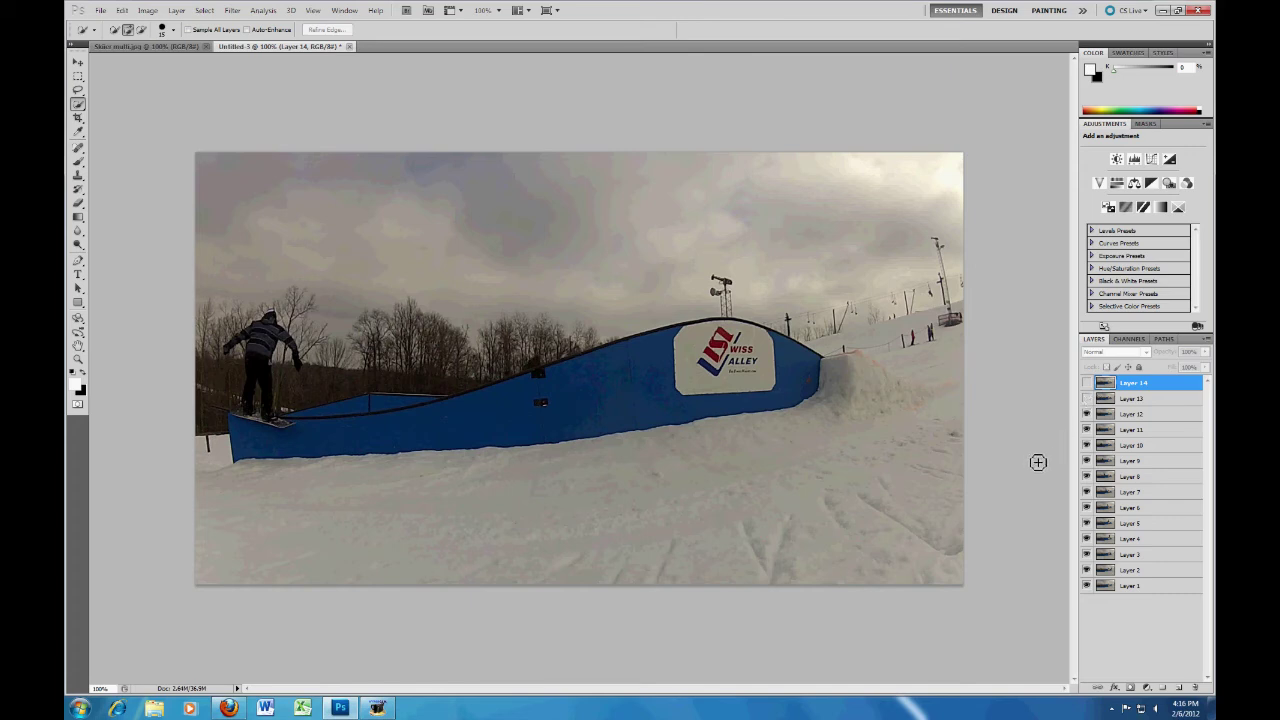
click(1087, 399)
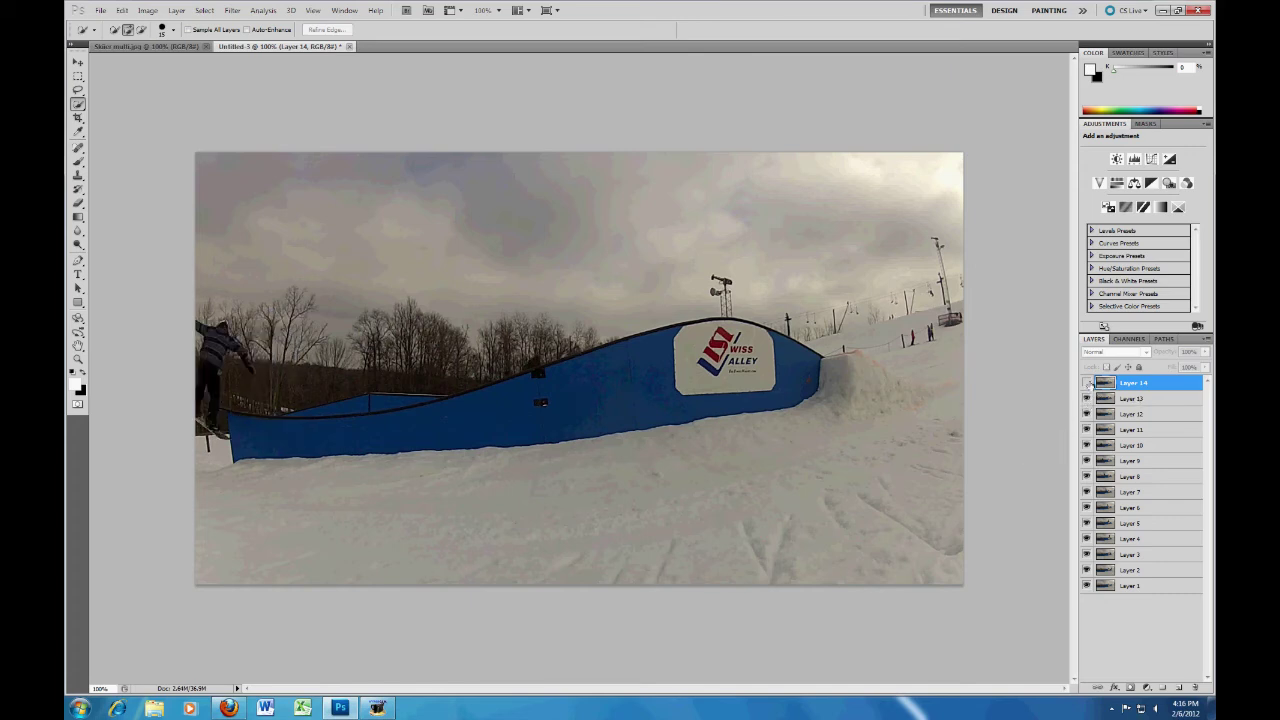
click(1087, 383)
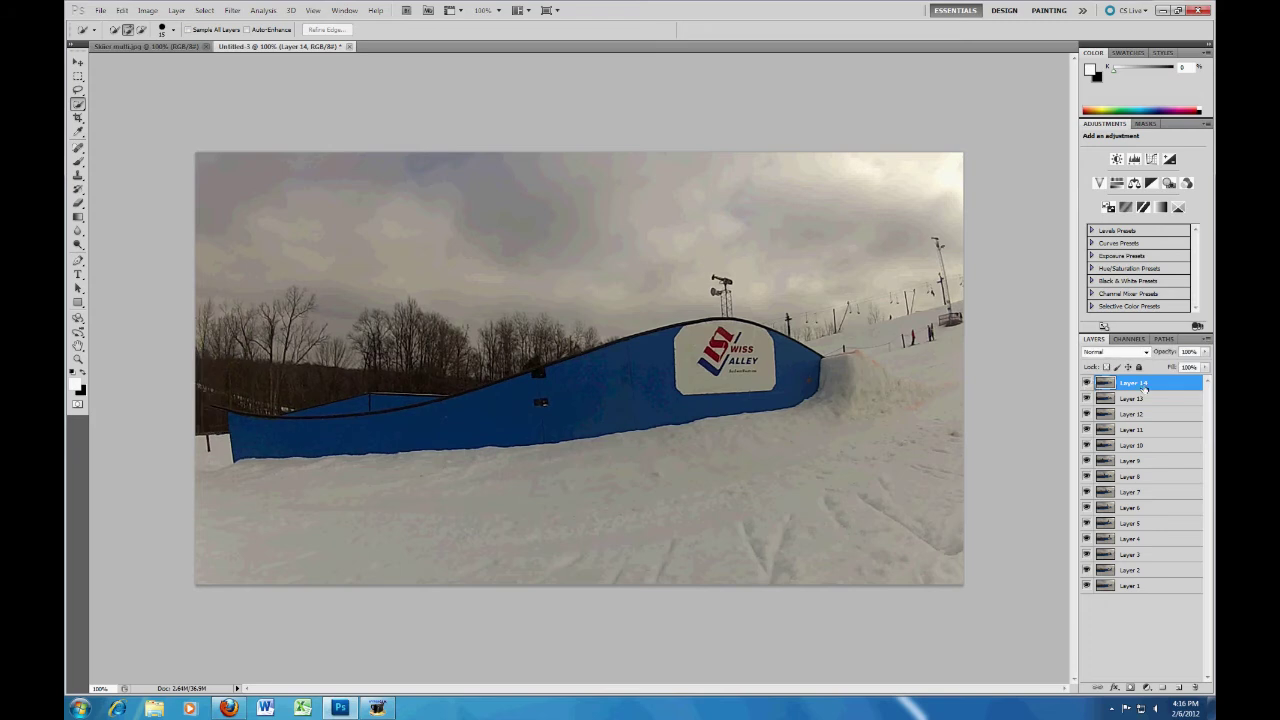
key(Delete)
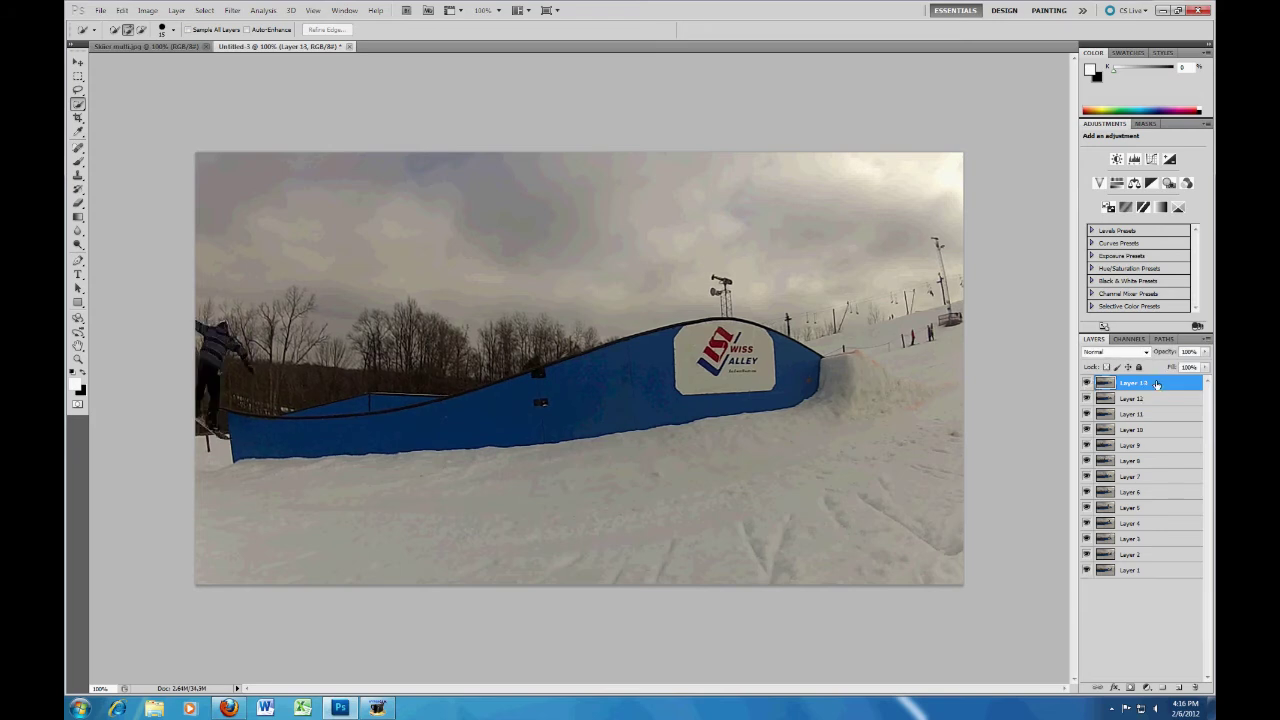
Step: Hide Layers 13 down to 2 to step back to the first frame
click(1087, 384)
click(1087, 398)
click(1087, 414)
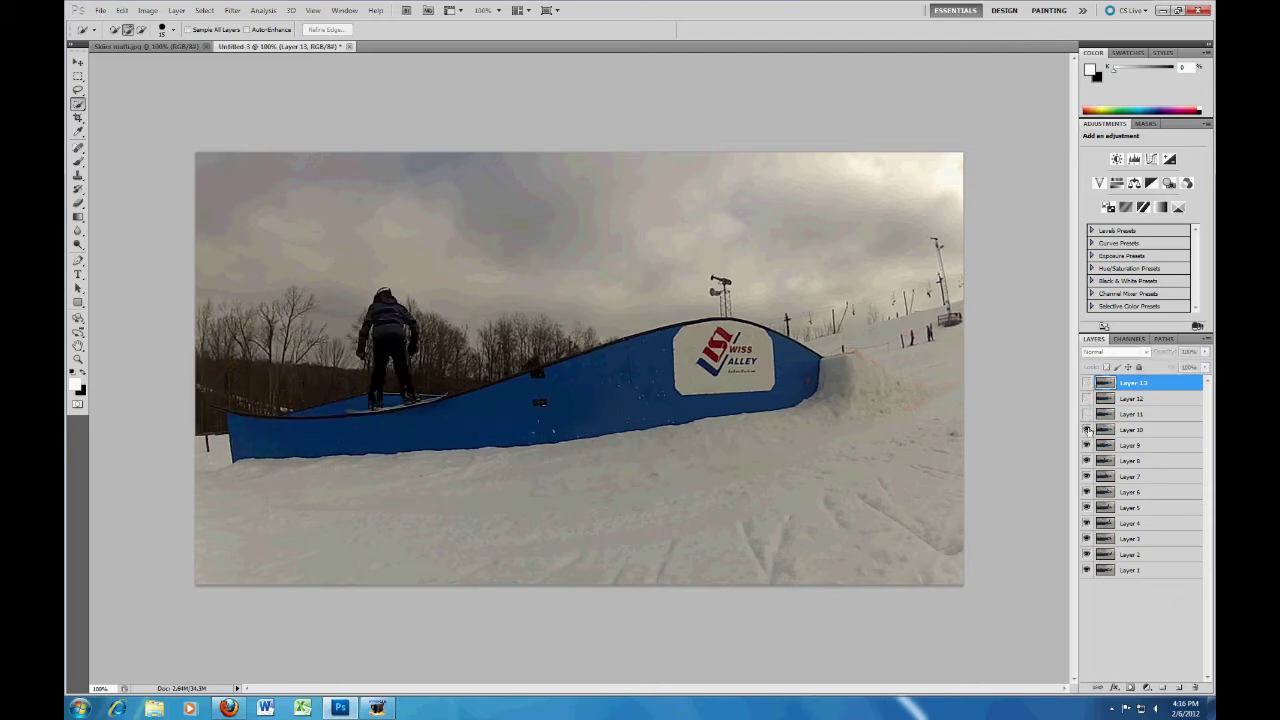
click(1087, 429)
click(1087, 445)
click(1087, 461)
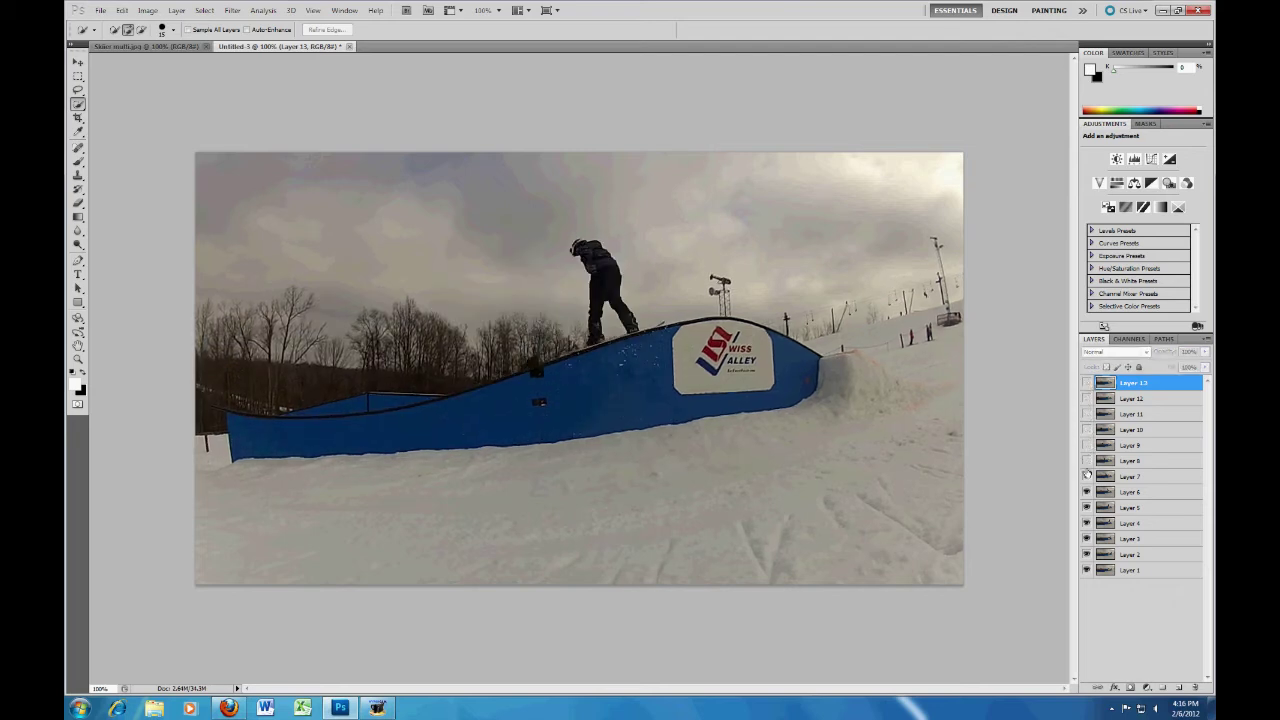
click(1087, 476)
click(1087, 492)
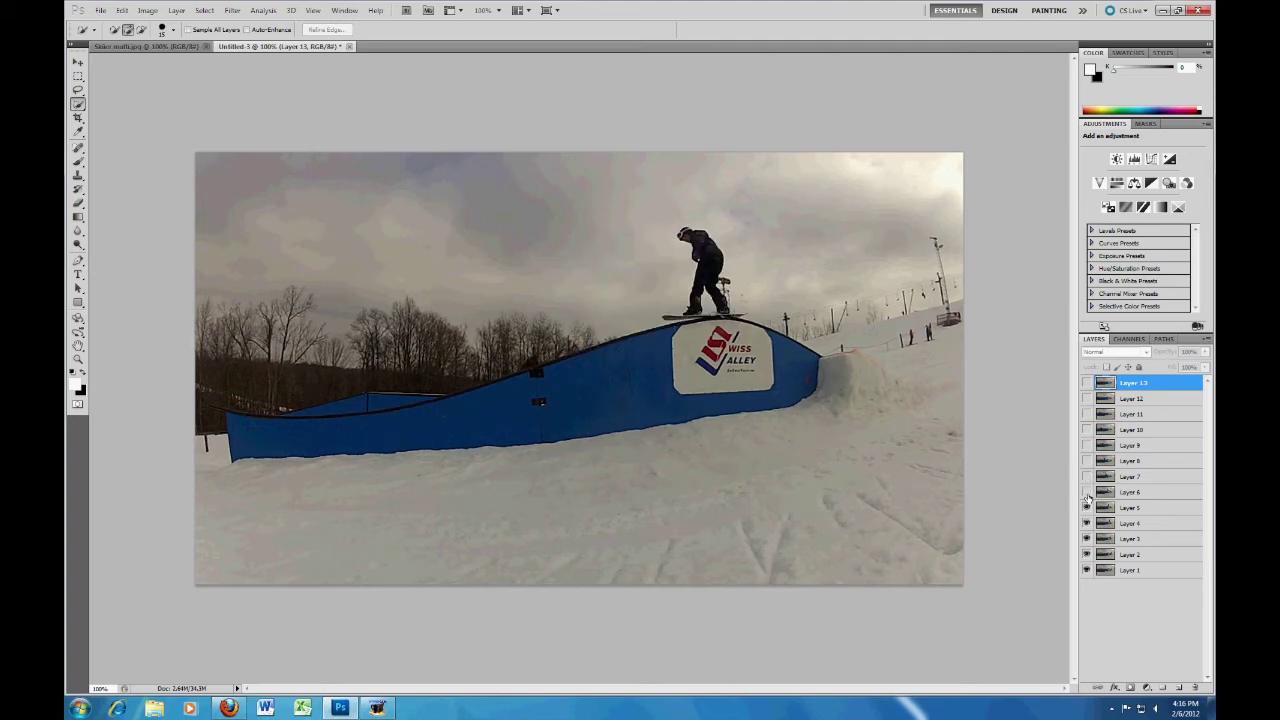
click(1087, 509)
click(1087, 523)
click(1087, 539)
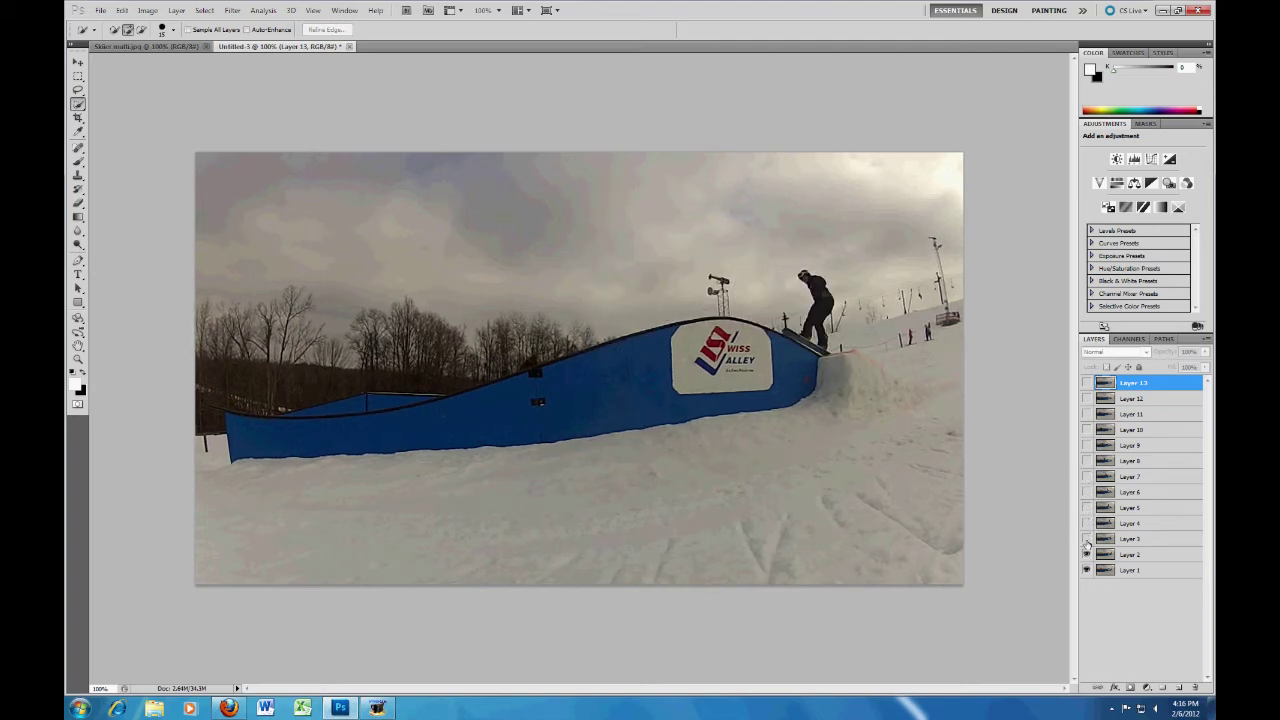
click(1087, 554)
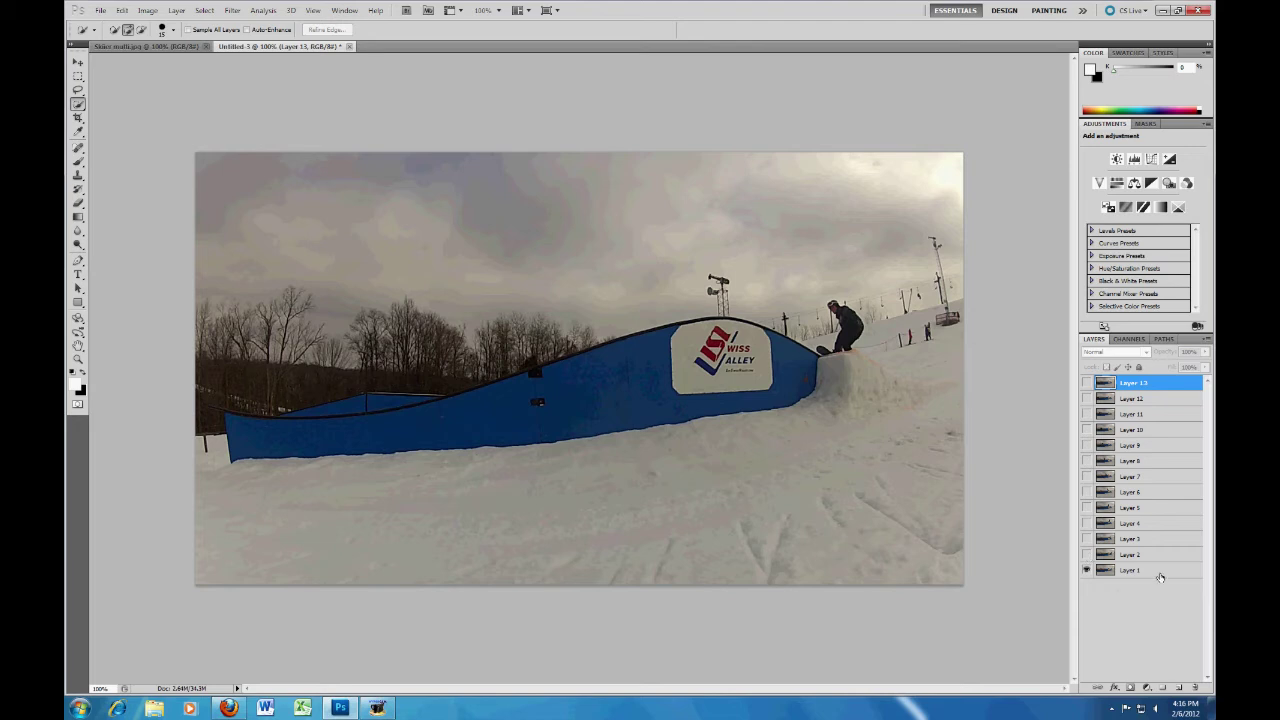
Step: Make Layers 2 through 13 visible again
click(1087, 554)
click(1087, 539)
click(1087, 523)
click(1087, 508)
click(1087, 492)
click(1087, 476)
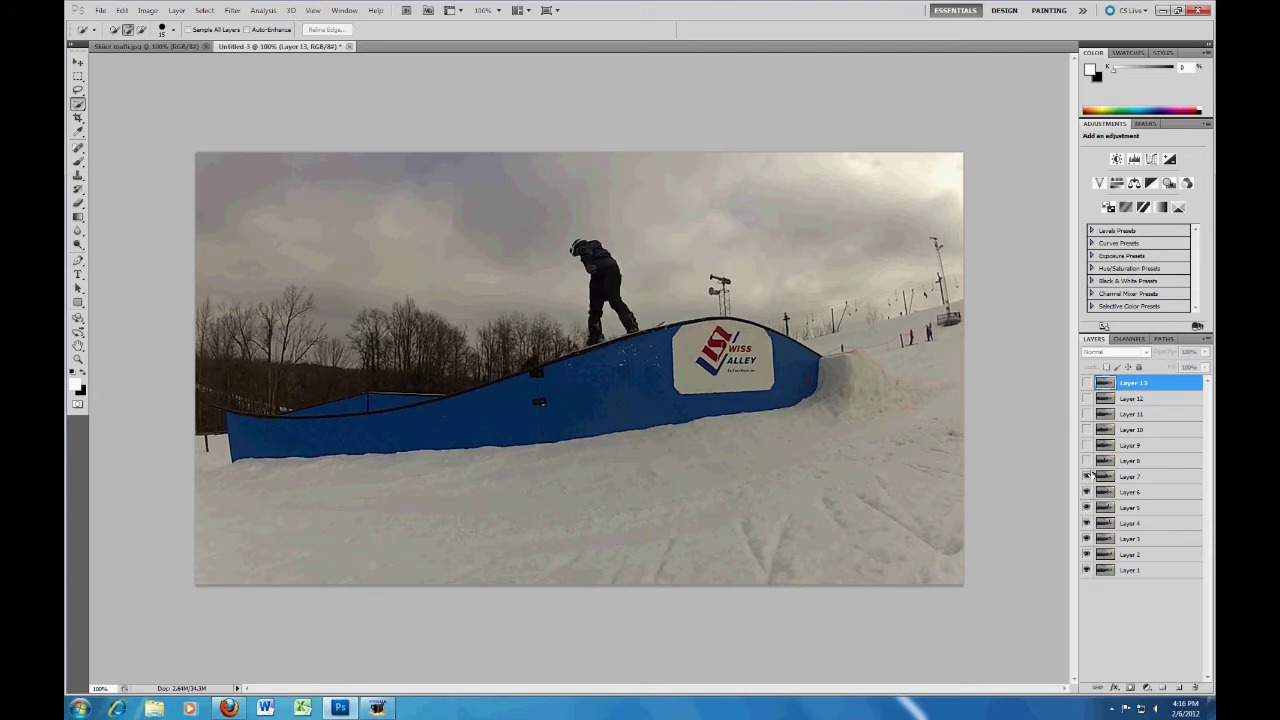
click(1087, 461)
click(1087, 445)
click(1087, 429)
click(1087, 414)
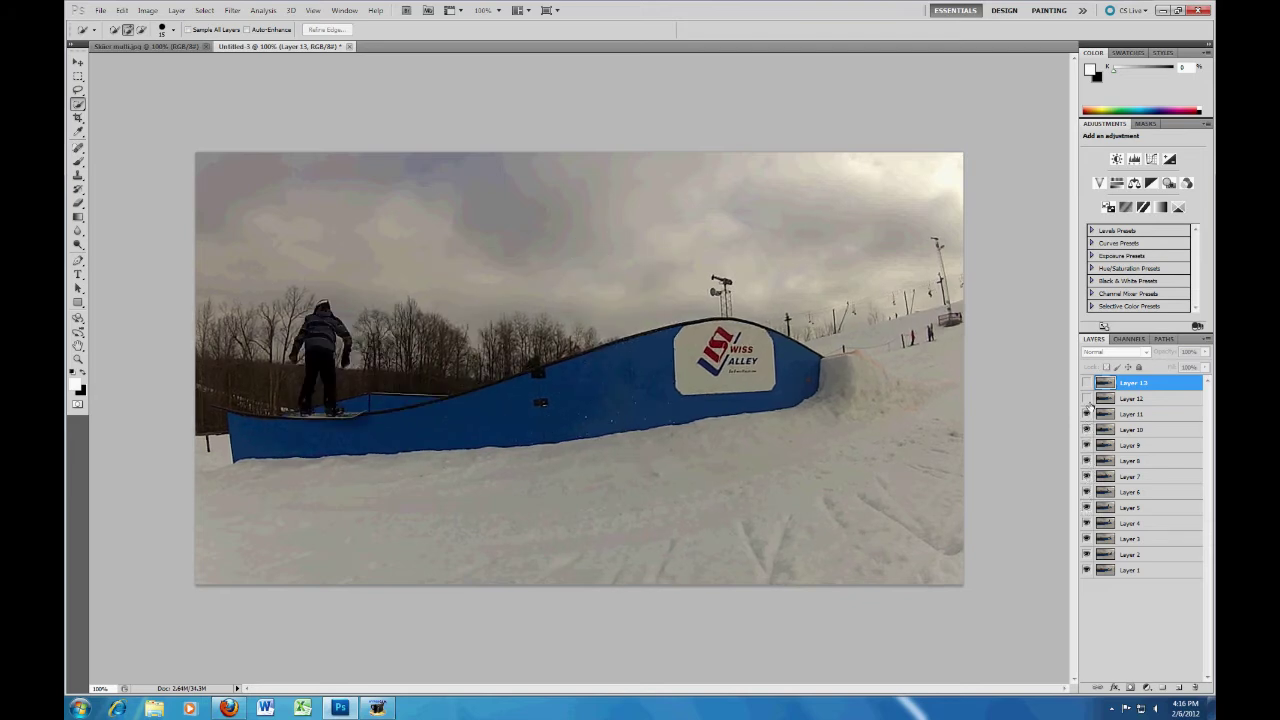
click(1087, 398)
click(1087, 383)
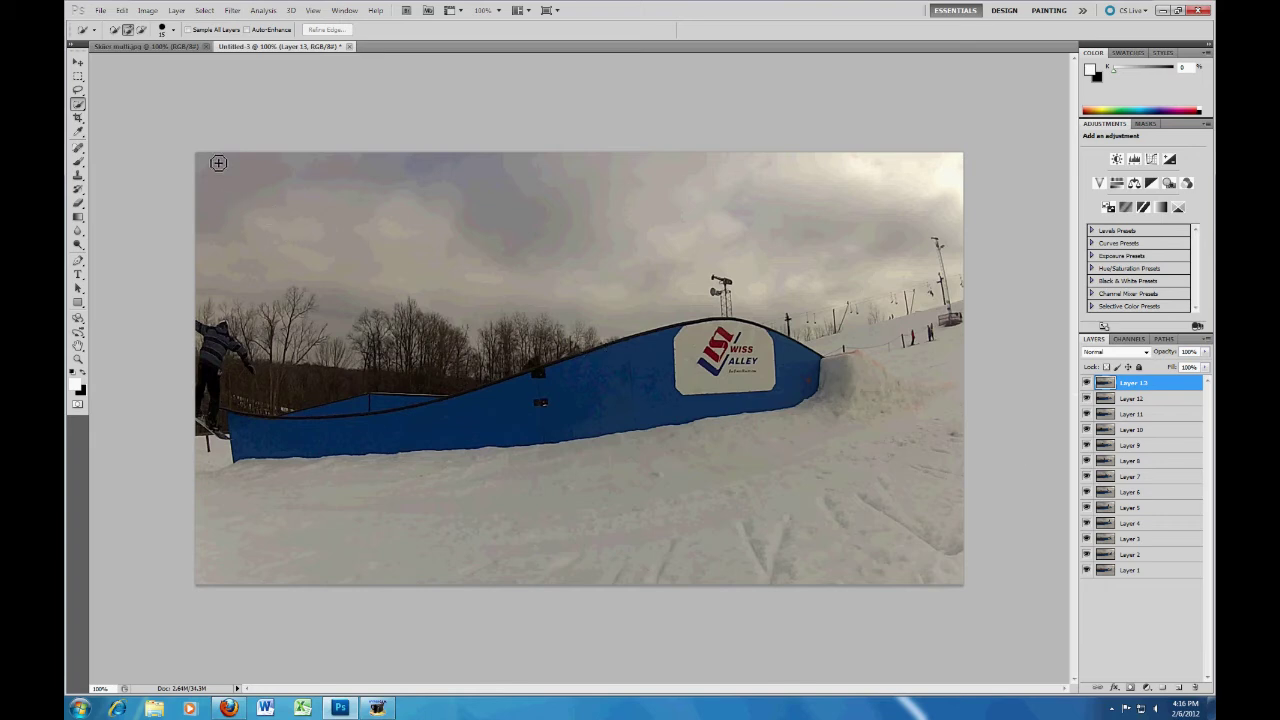
Step: Zoom to 200% and bring the snowboarder at the rail's left end into view
click(498, 10)
click(496, 62)
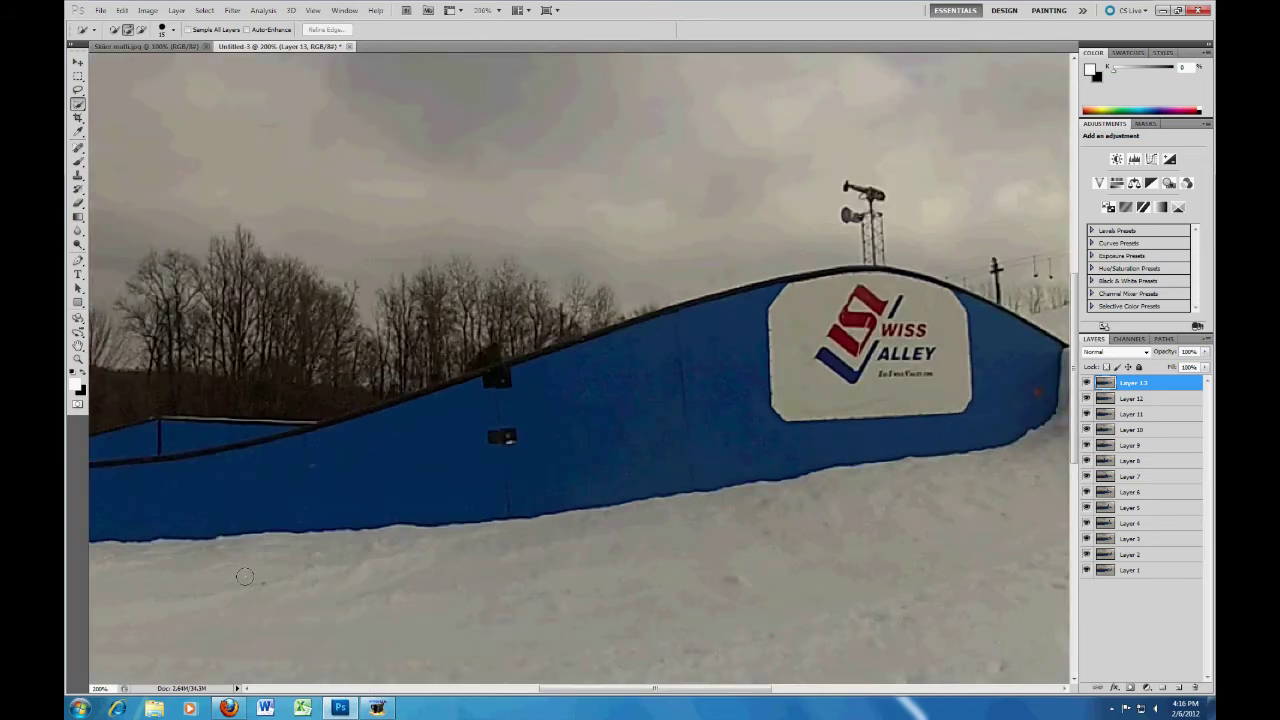
click(375, 689)
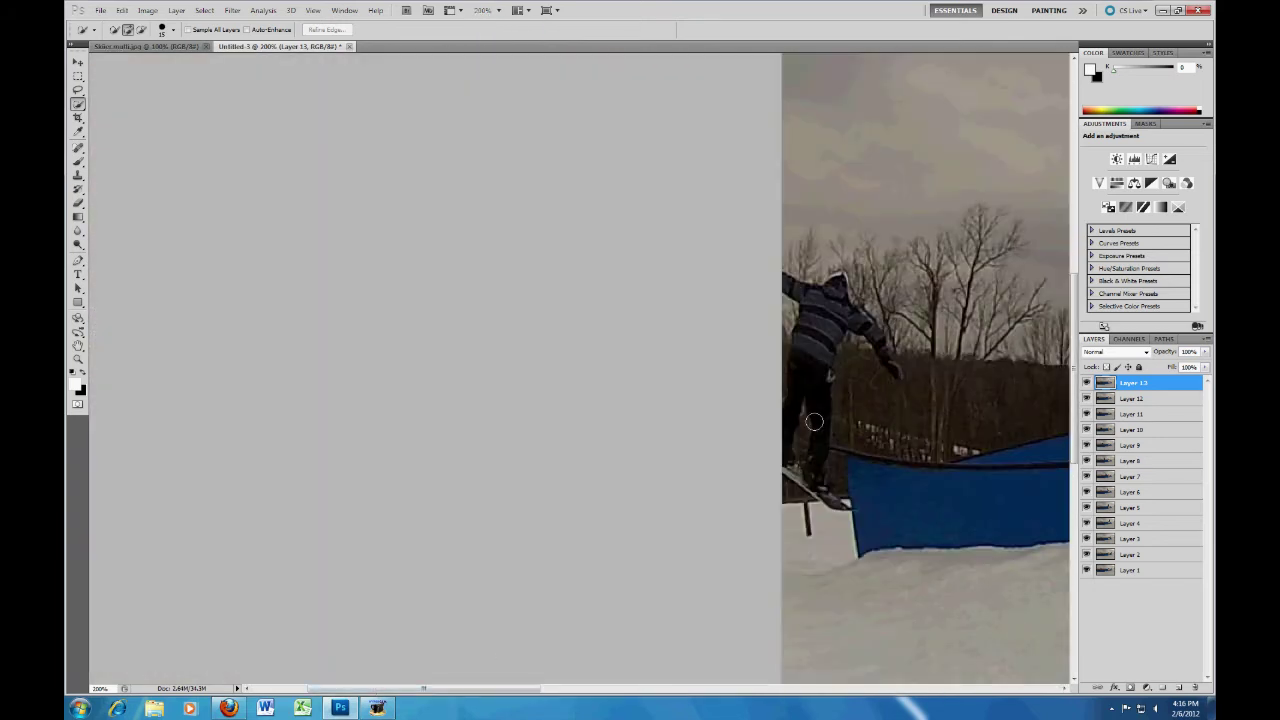
scroll(897, 409, right, 1)
mouse_move(897, 409)
mouse_down()
mouse_move(657, 400)
mouse_move(616, 370)
mouse_up()
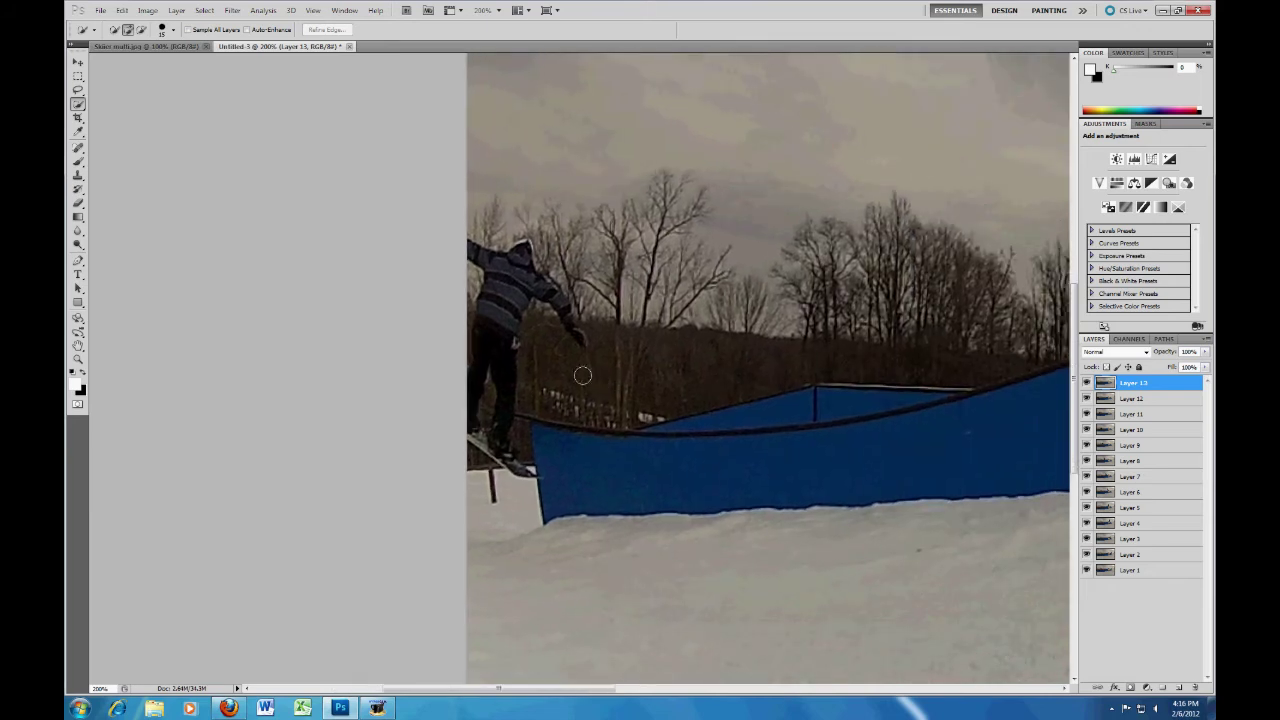
Step: Quick Select the left snowboarder on Layer 13, excluding the gap between arm and rail
click(78, 104)
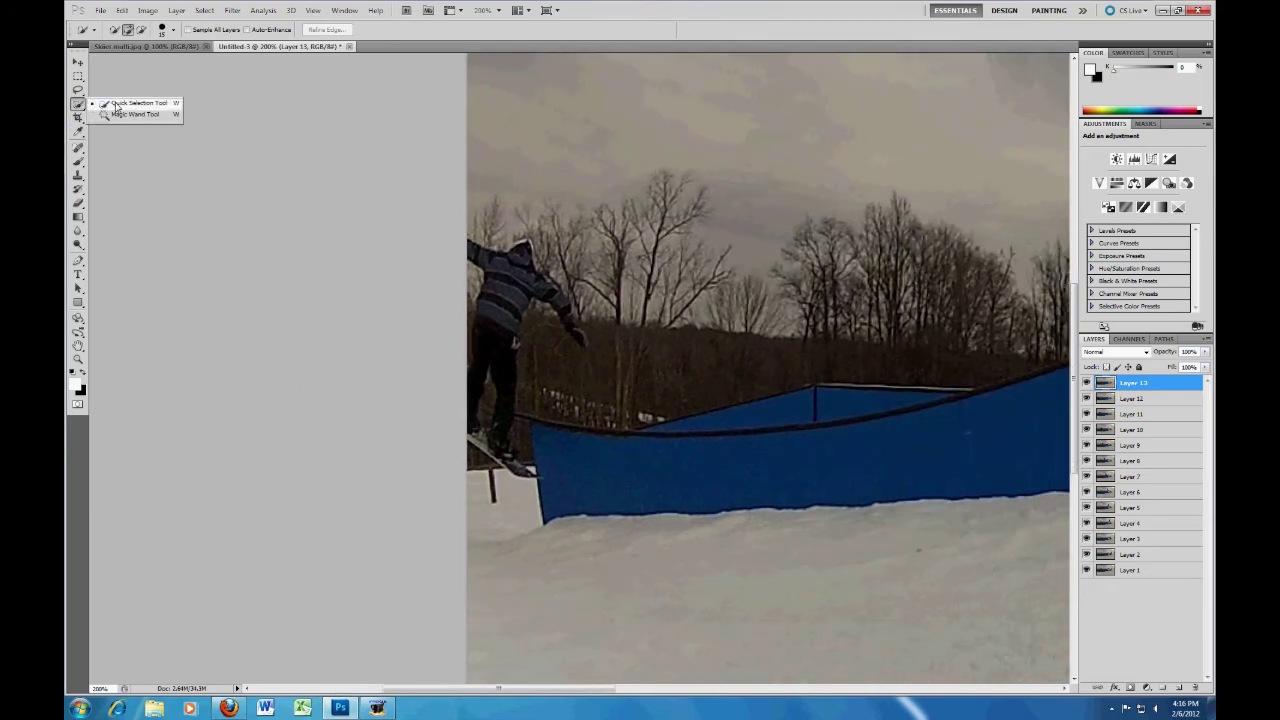
click(118, 103)
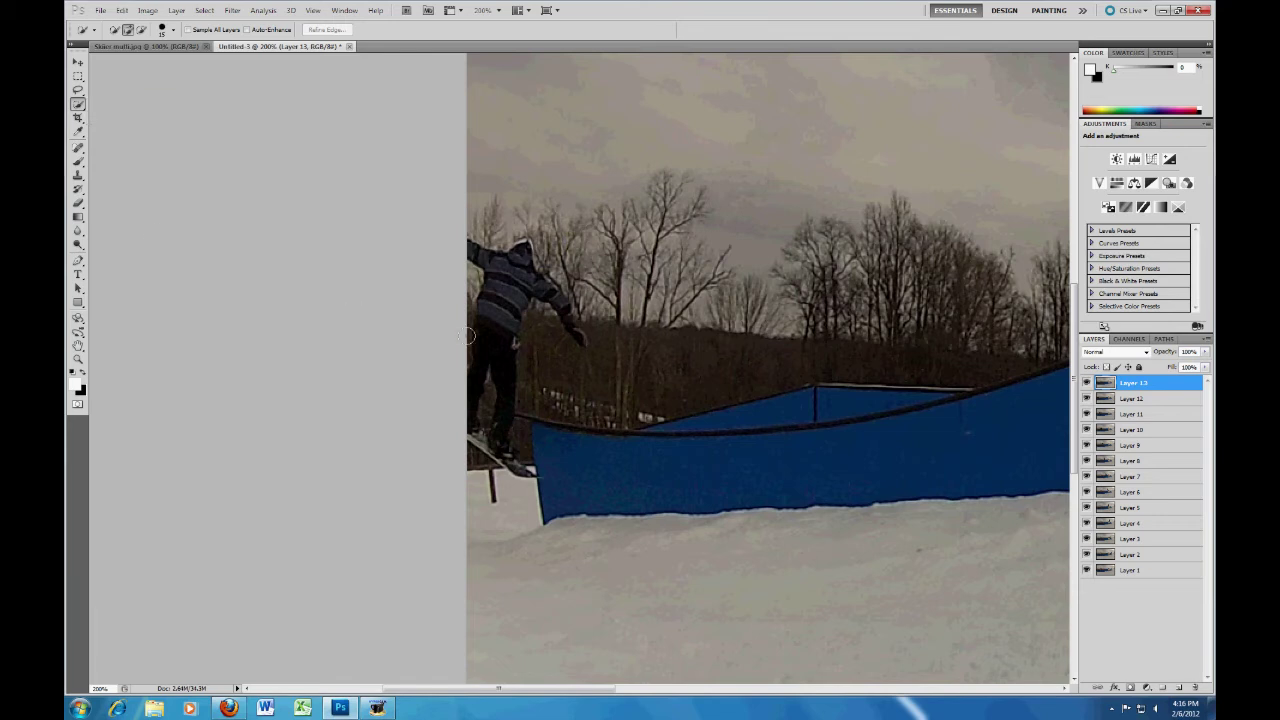
drag(580, 340, 564, 306)
drag(500, 363, 505, 375)
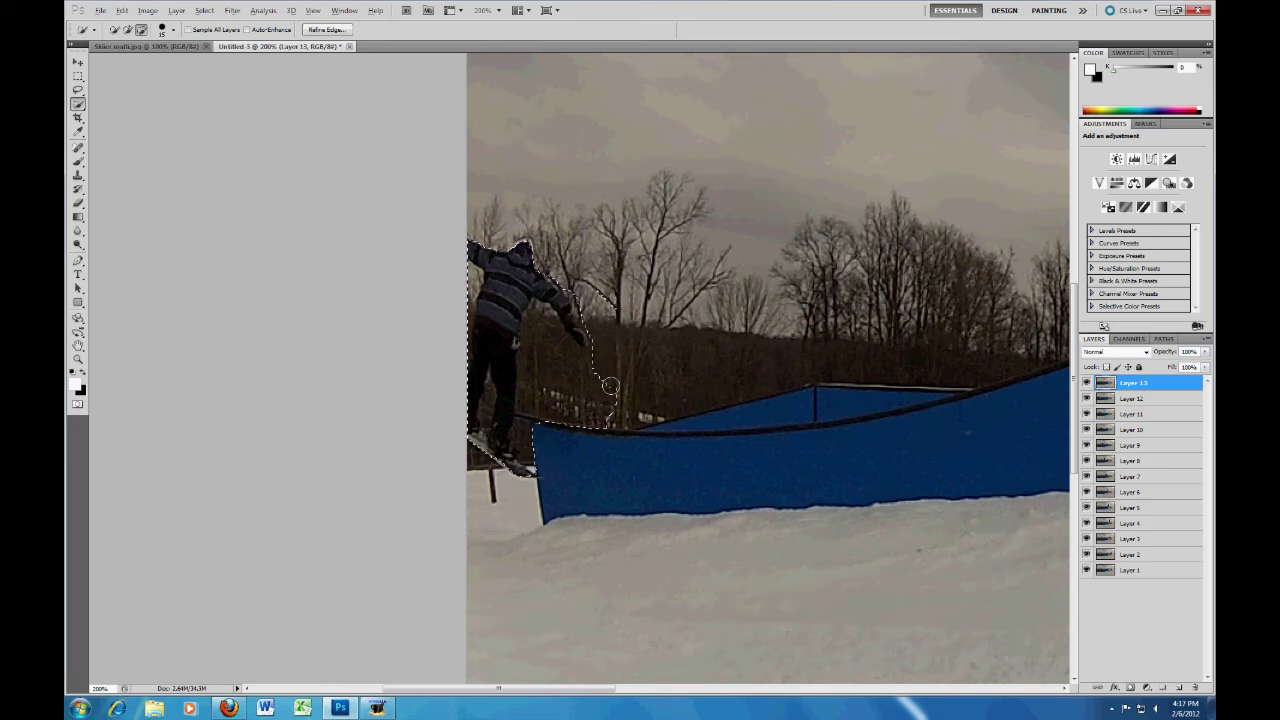
drag(605, 390, 615, 437)
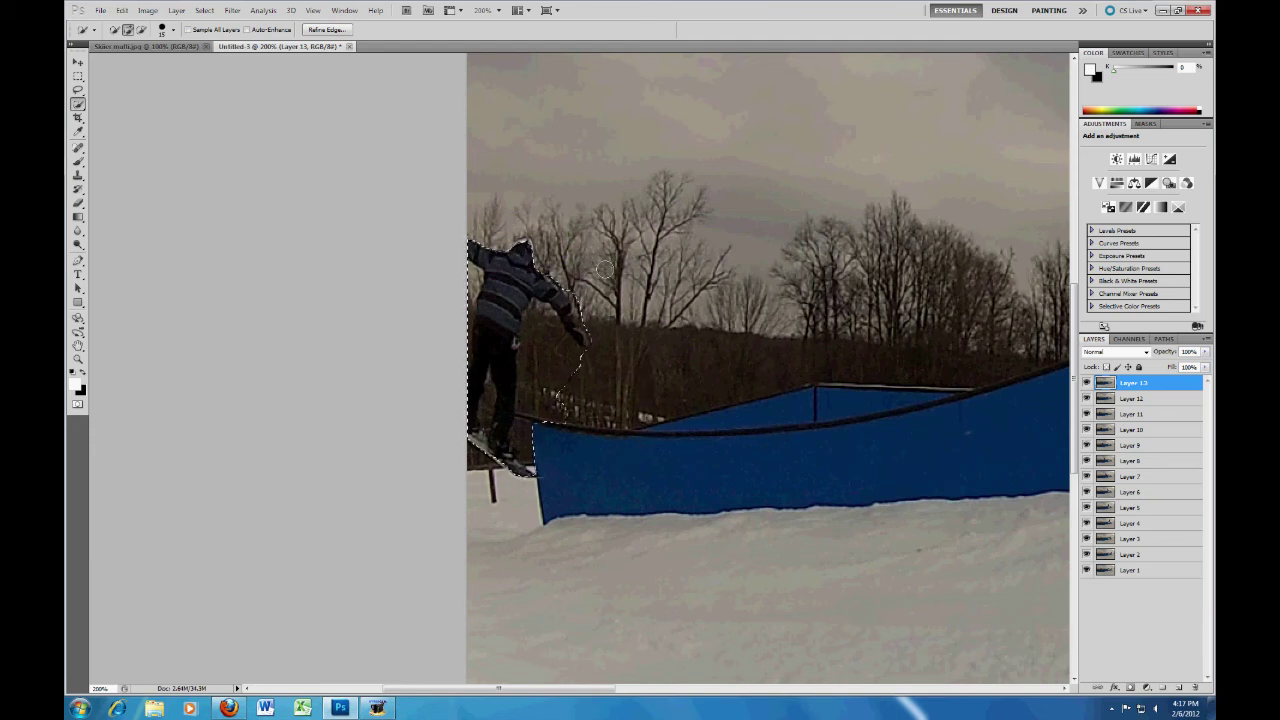
Step: Check the selection against the frame below, refine it, and mask Layer 13 to the skier
click(1087, 383)
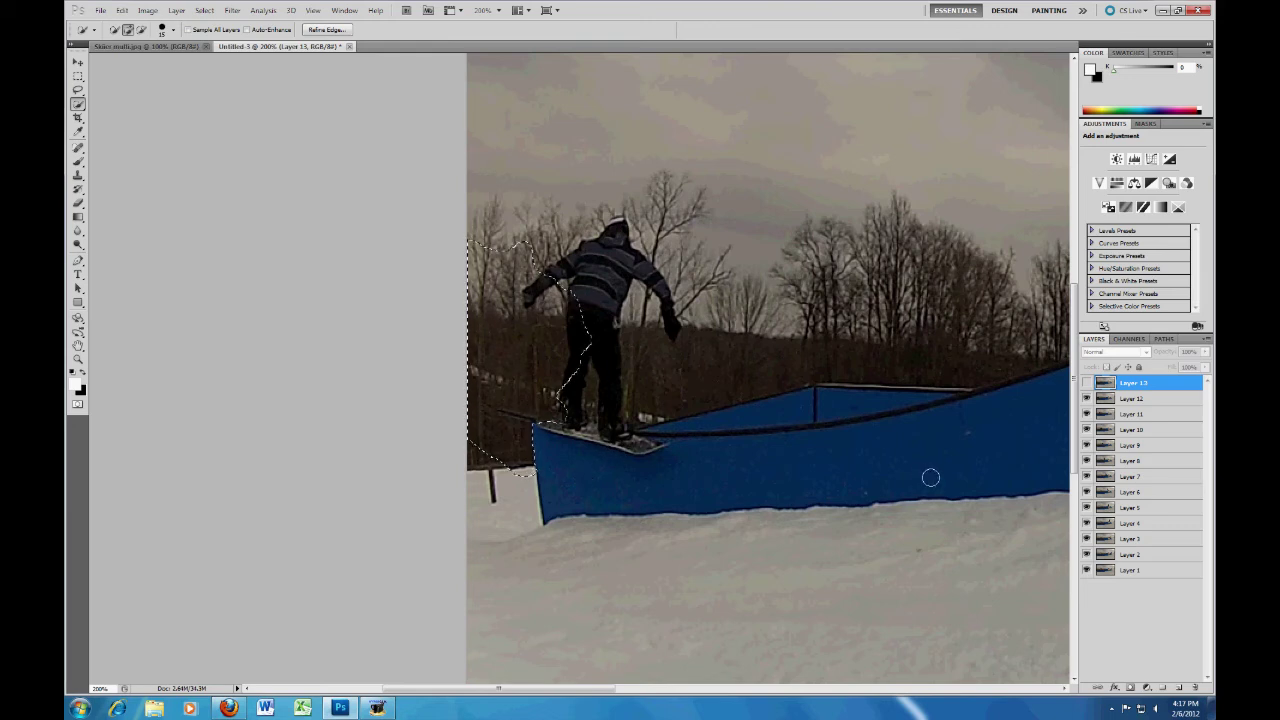
click(1087, 383)
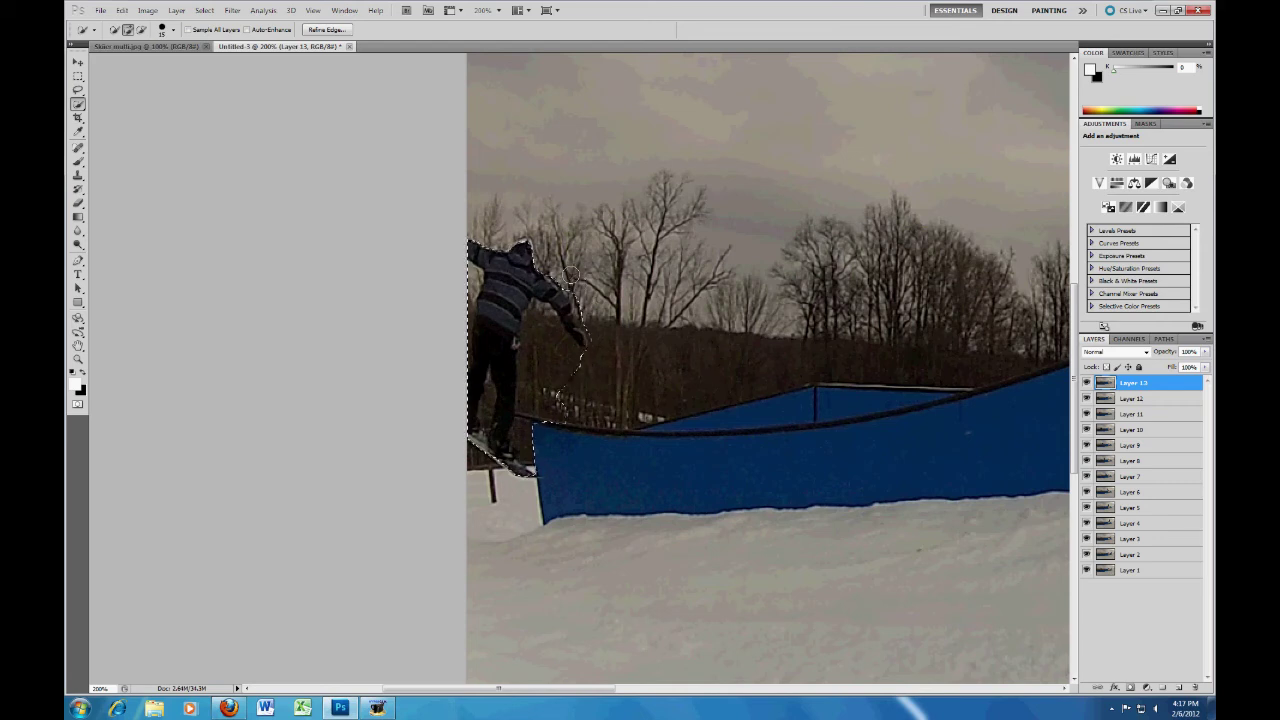
key(alt)
key(alt)
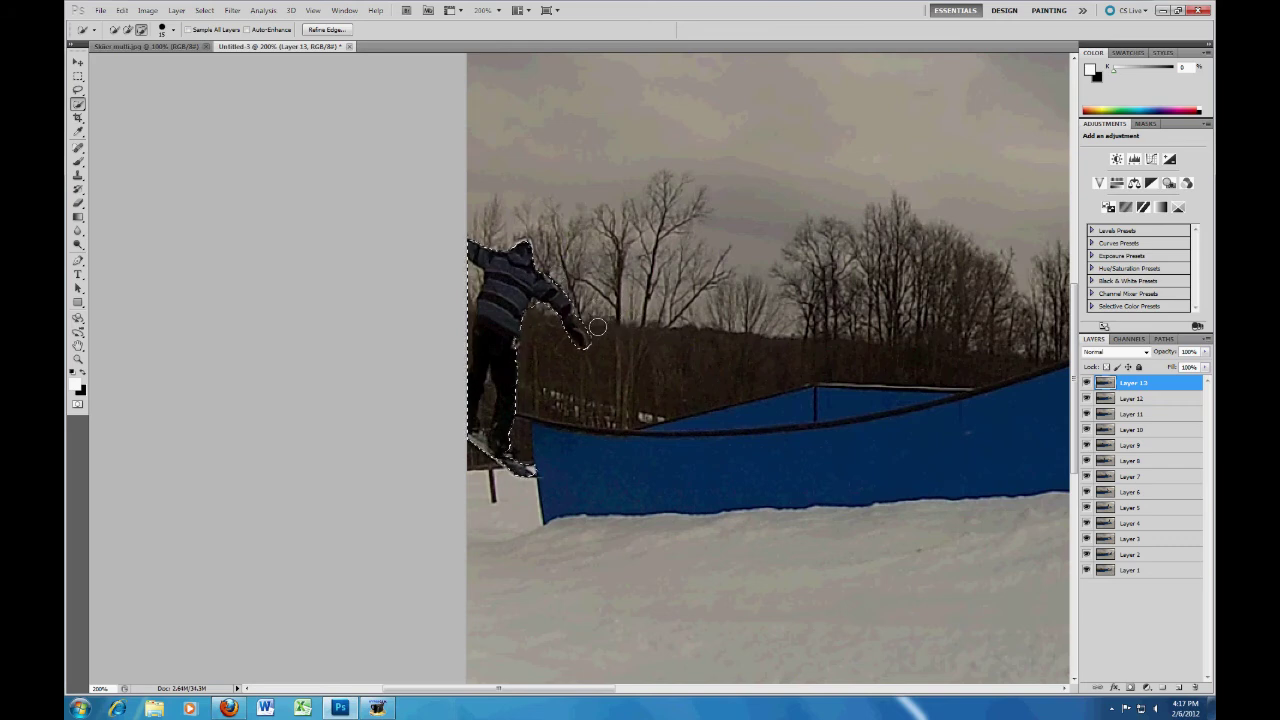
key(alt)
click(1130, 688)
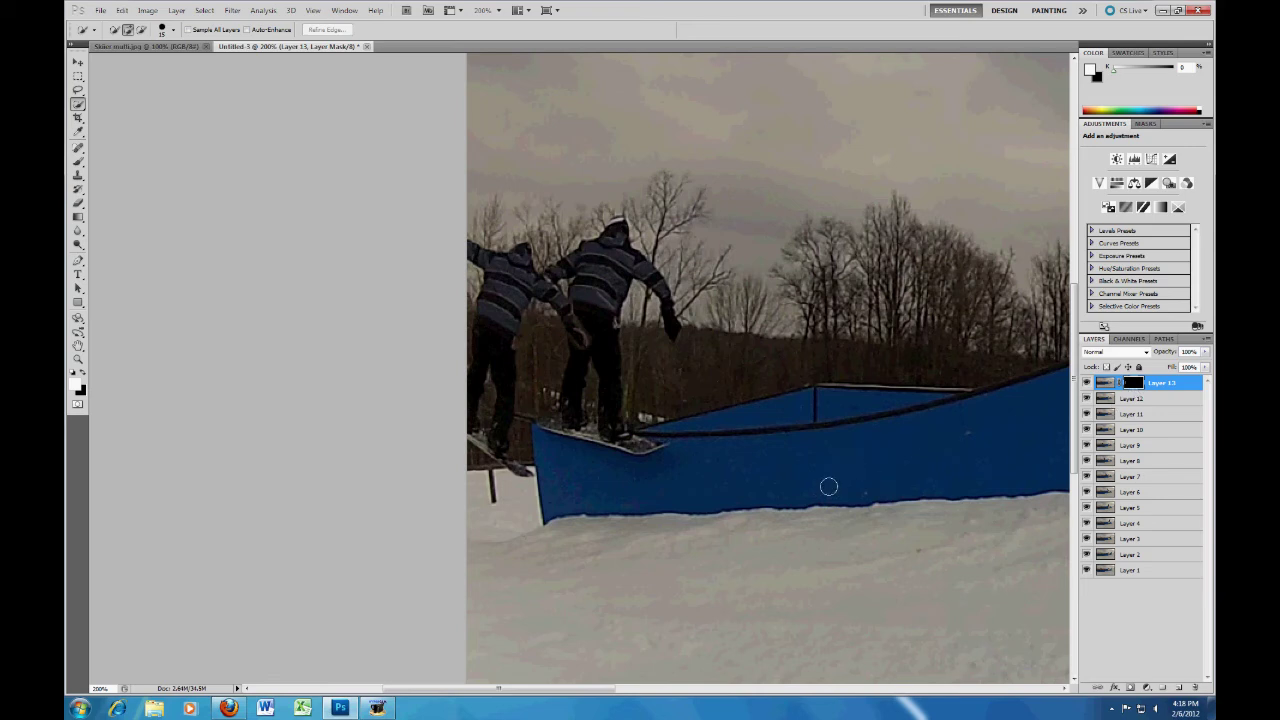
Step: Quick Select Layer 12's rider with arm and board, trim the board tip, and add a mask
click(1161, 400)
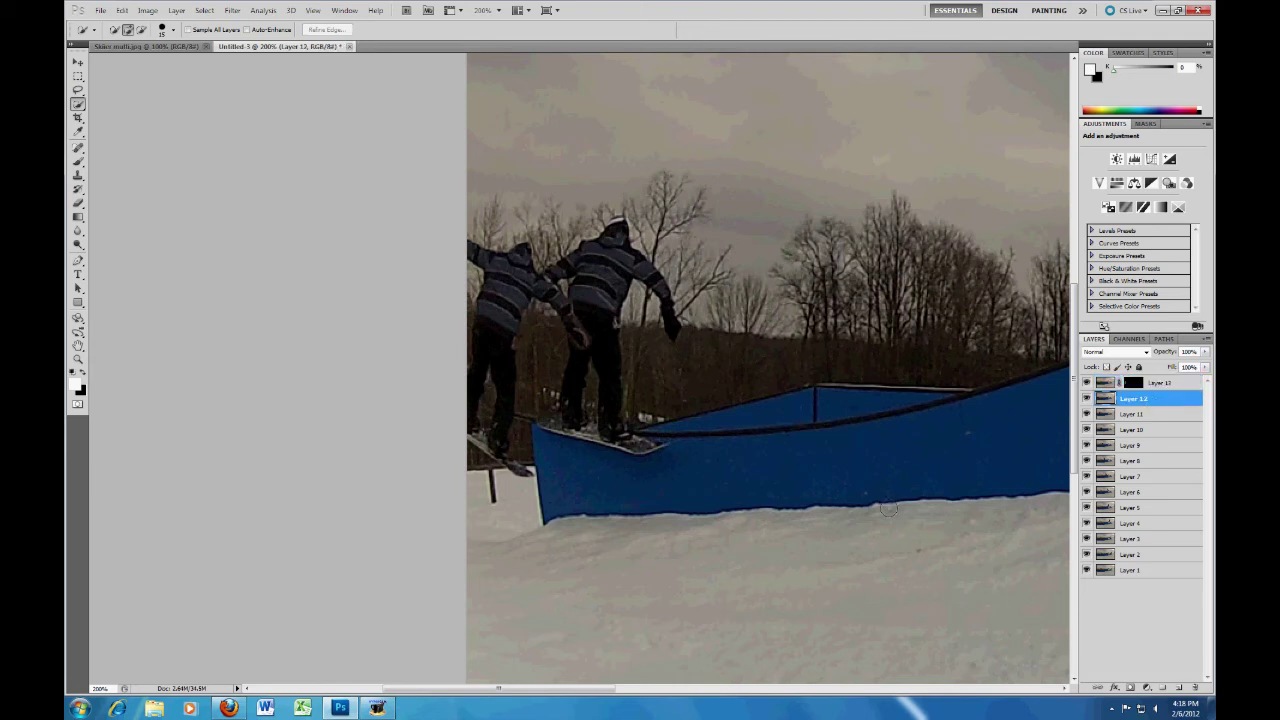
mouse_move(617, 230)
mouse_down()
mouse_move(600, 306)
mouse_move(606, 417)
mouse_up()
click(667, 327)
mouse_move(646, 440)
mouse_down()
mouse_move(574, 433)
mouse_move(571, 463)
mouse_up()
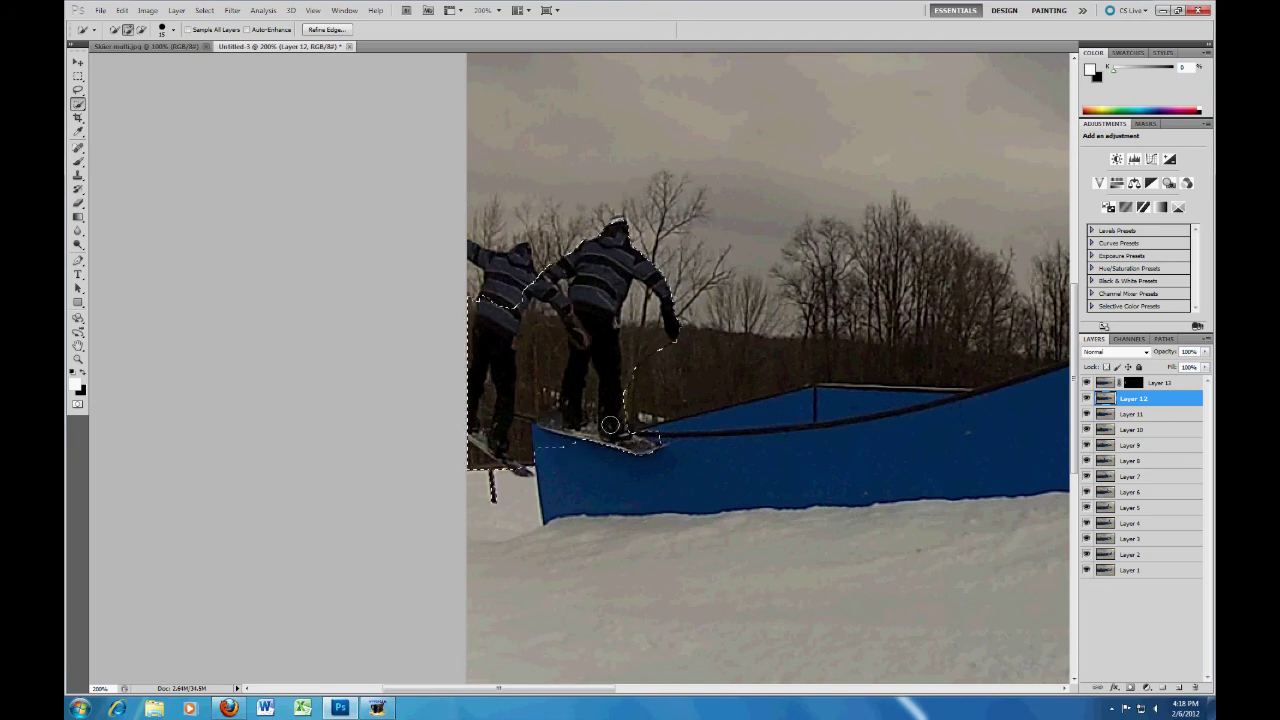
key(alt)
alt+click(668, 435)
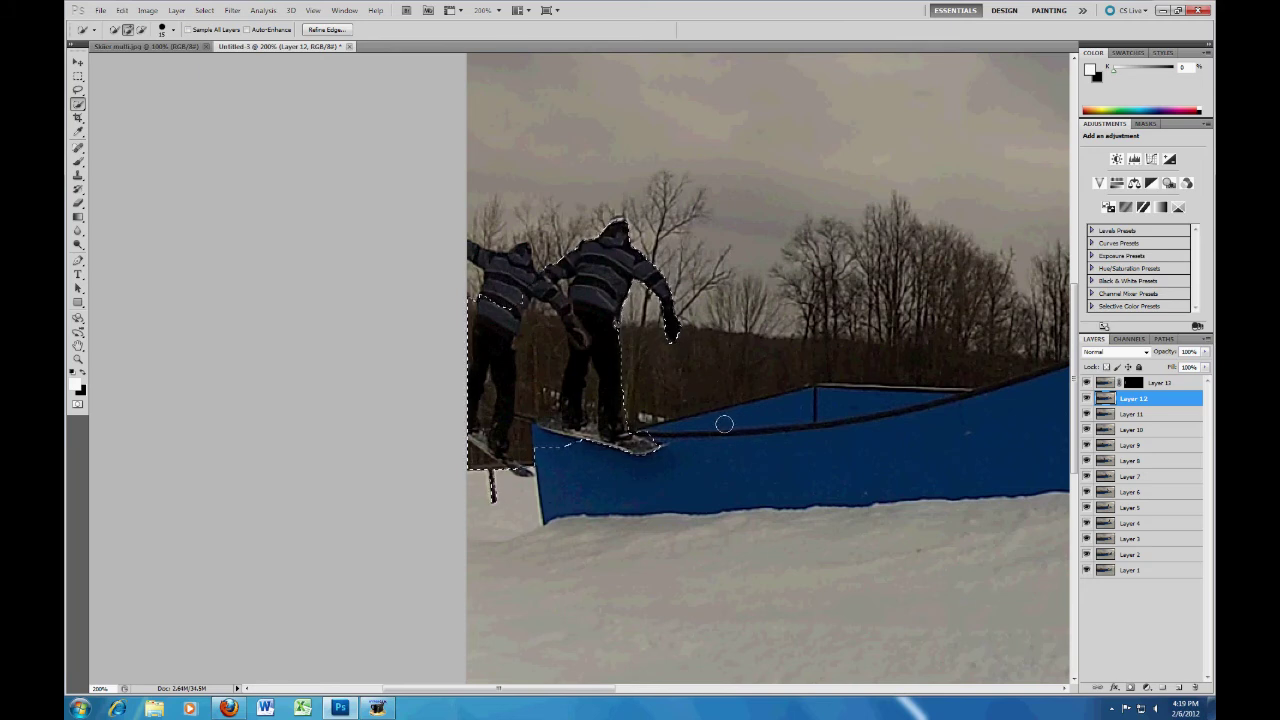
key(alt)
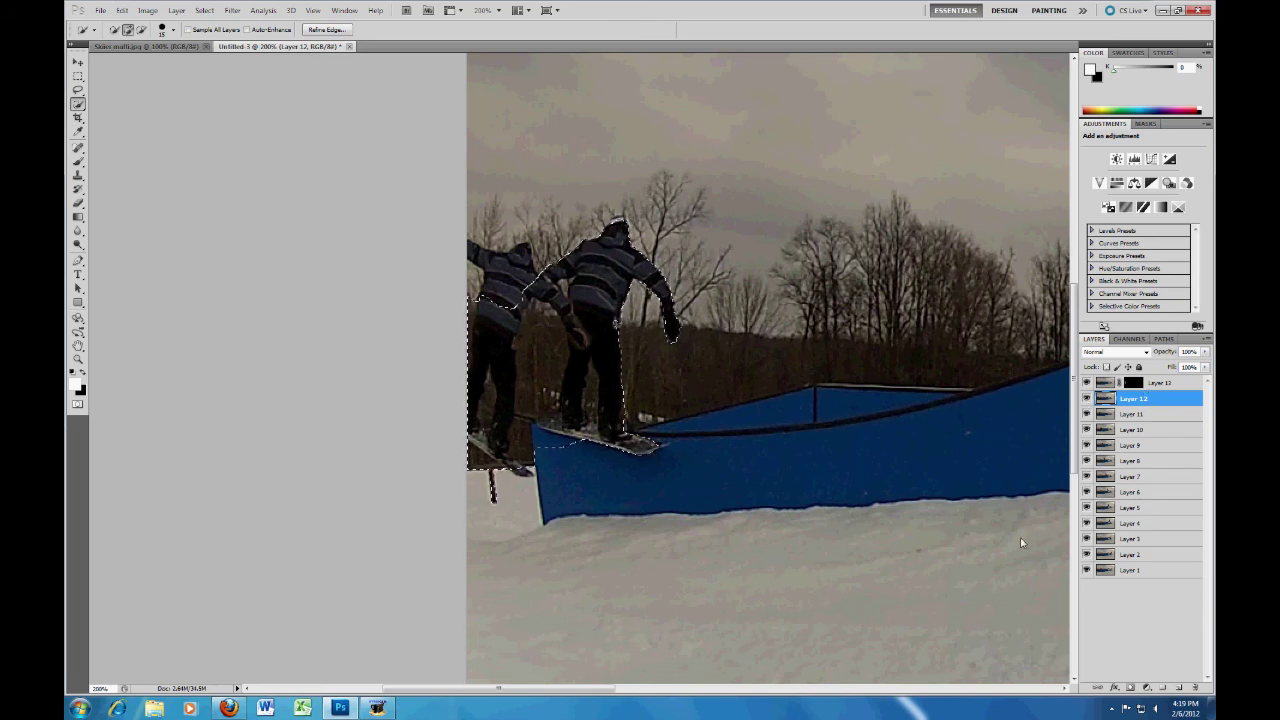
click(1131, 689)
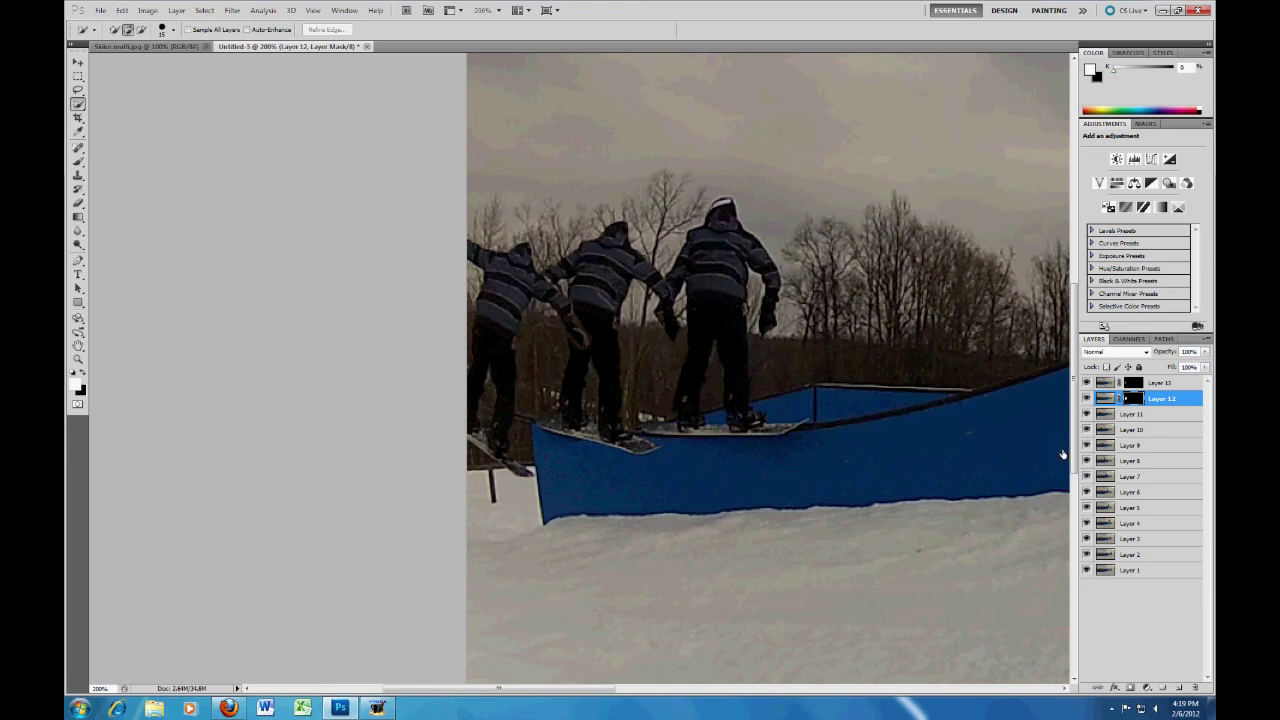
Step: Quick Select the third rider on Layer 11 from helmet to feet, including the right hand
click(1168, 415)
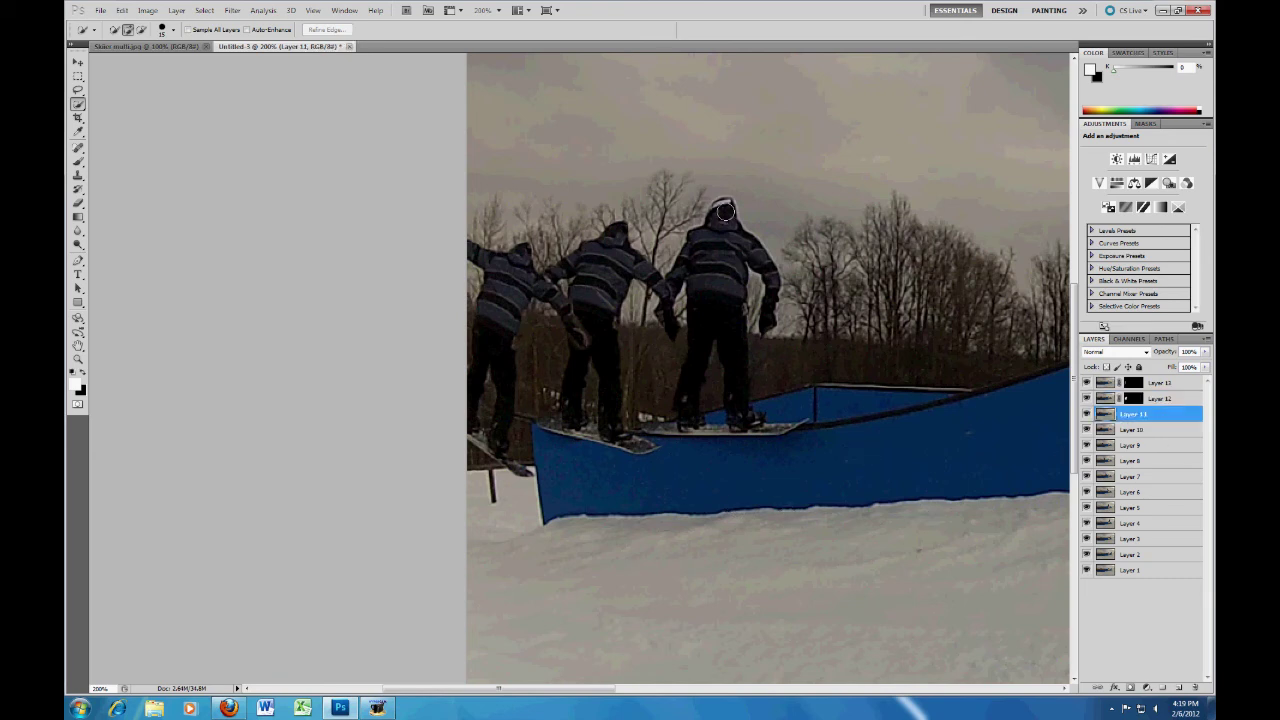
drag(725, 207, 727, 394)
click(768, 318)
click(816, 305)
alt+click(788, 318)
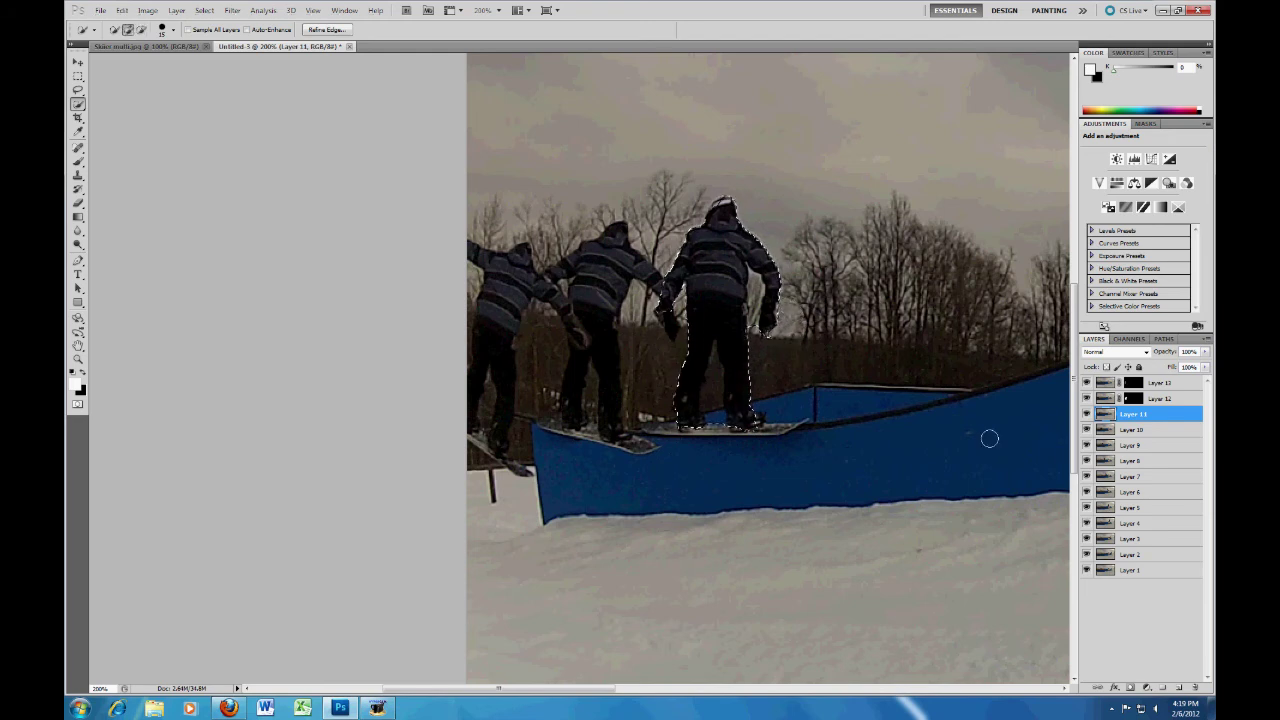
Step: Compare against neighbouring layers, subtract the blue rail by the legs, and mask Layer 11
click(1086, 399)
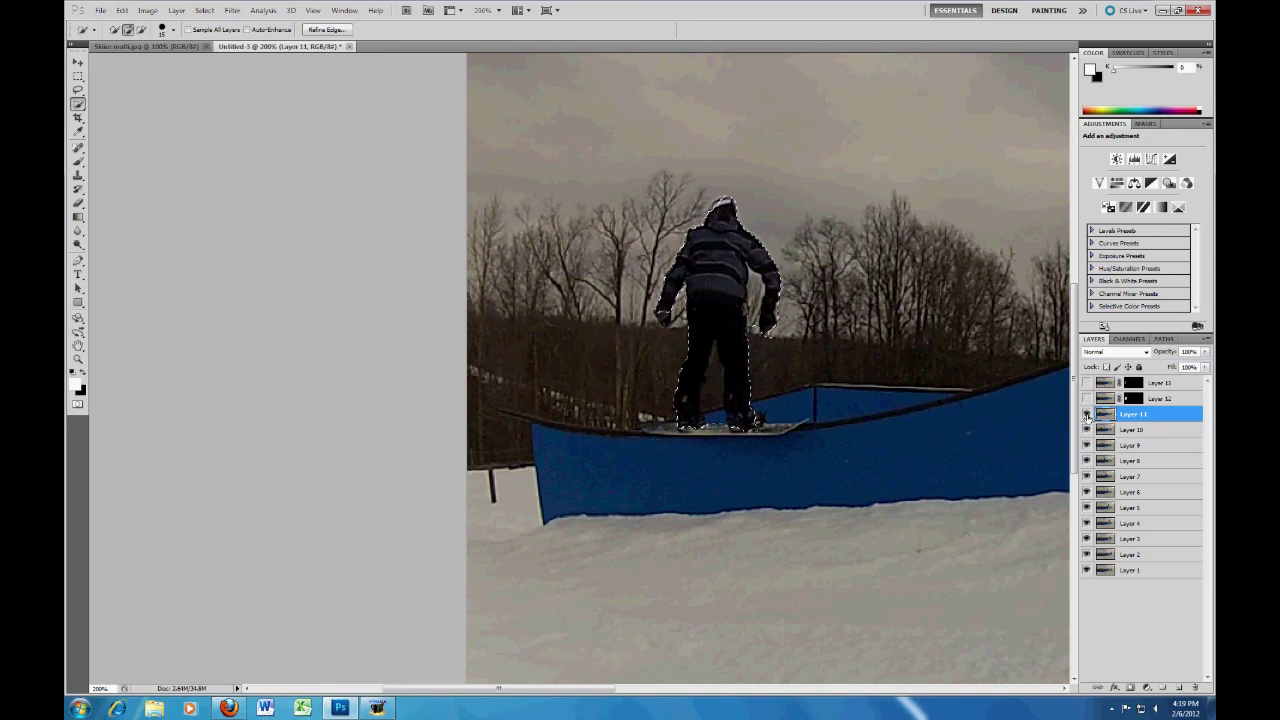
click(1087, 414)
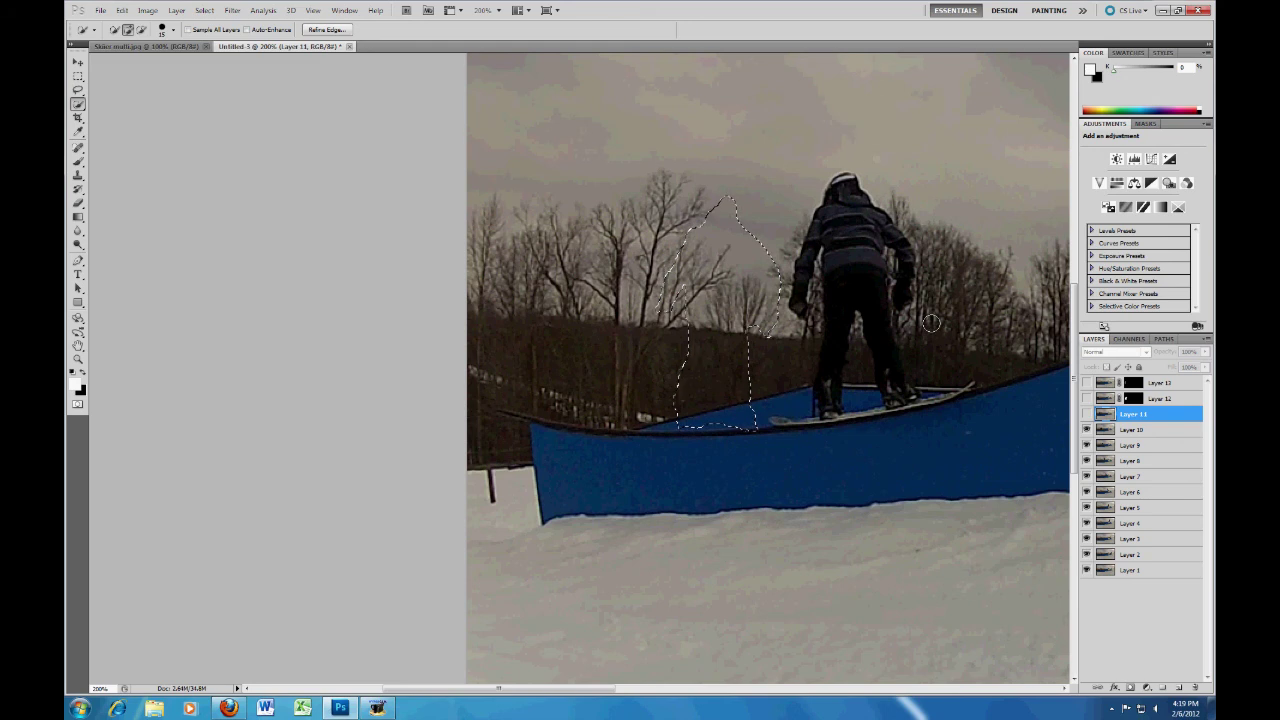
click(1087, 414)
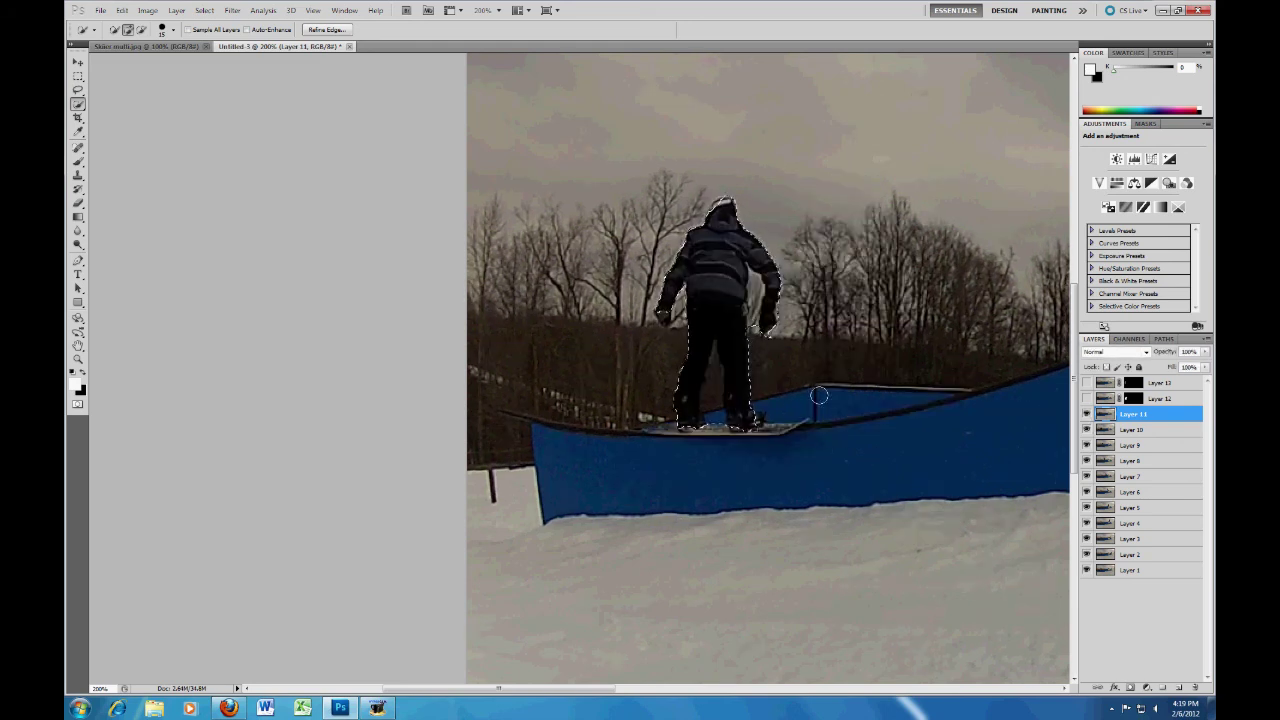
click(1087, 398)
click(1087, 383)
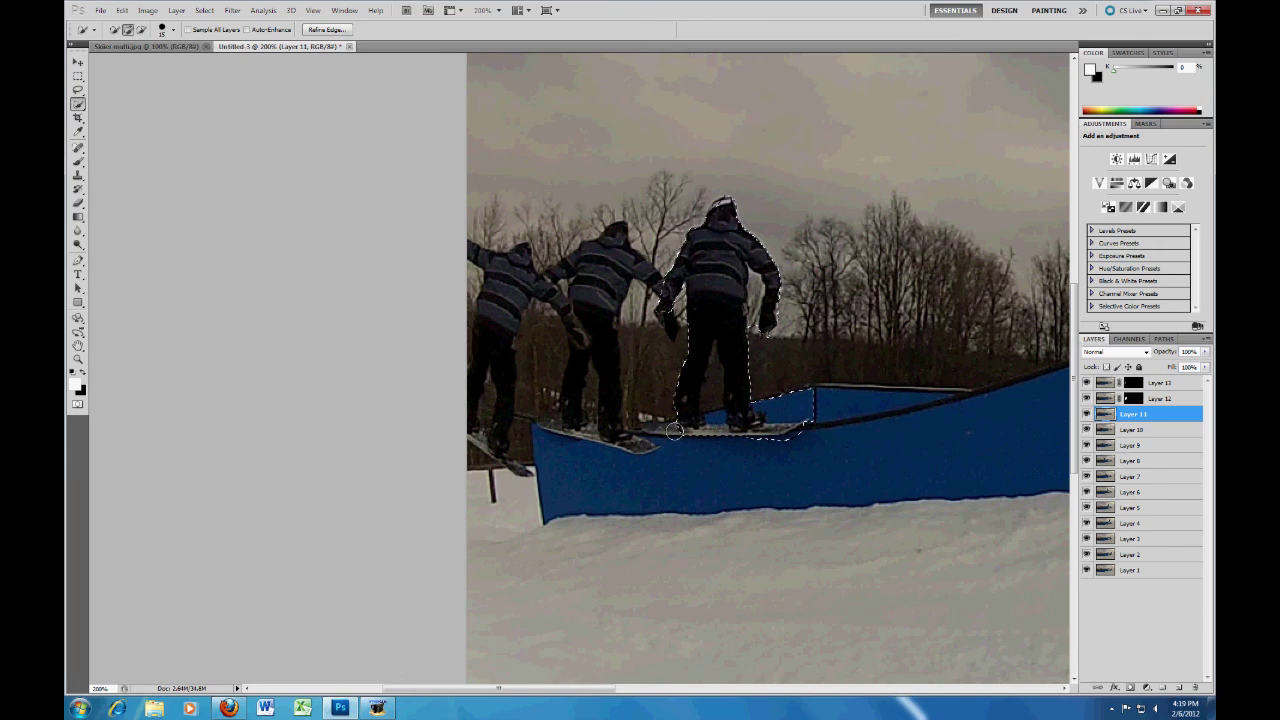
mouse_move(826, 409)
mouse_down()
mouse_move(814, 391)
mouse_move(776, 398)
mouse_up()
click(1130, 690)
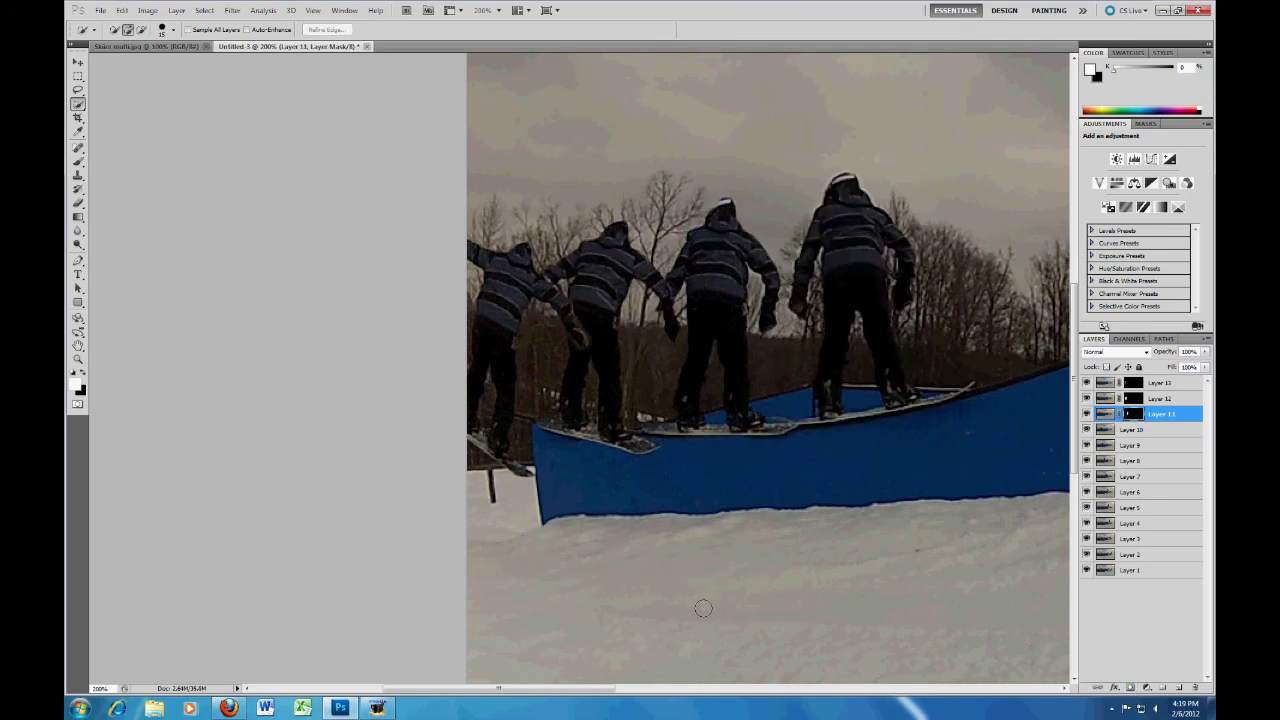
drag(880, 517, 517, 583)
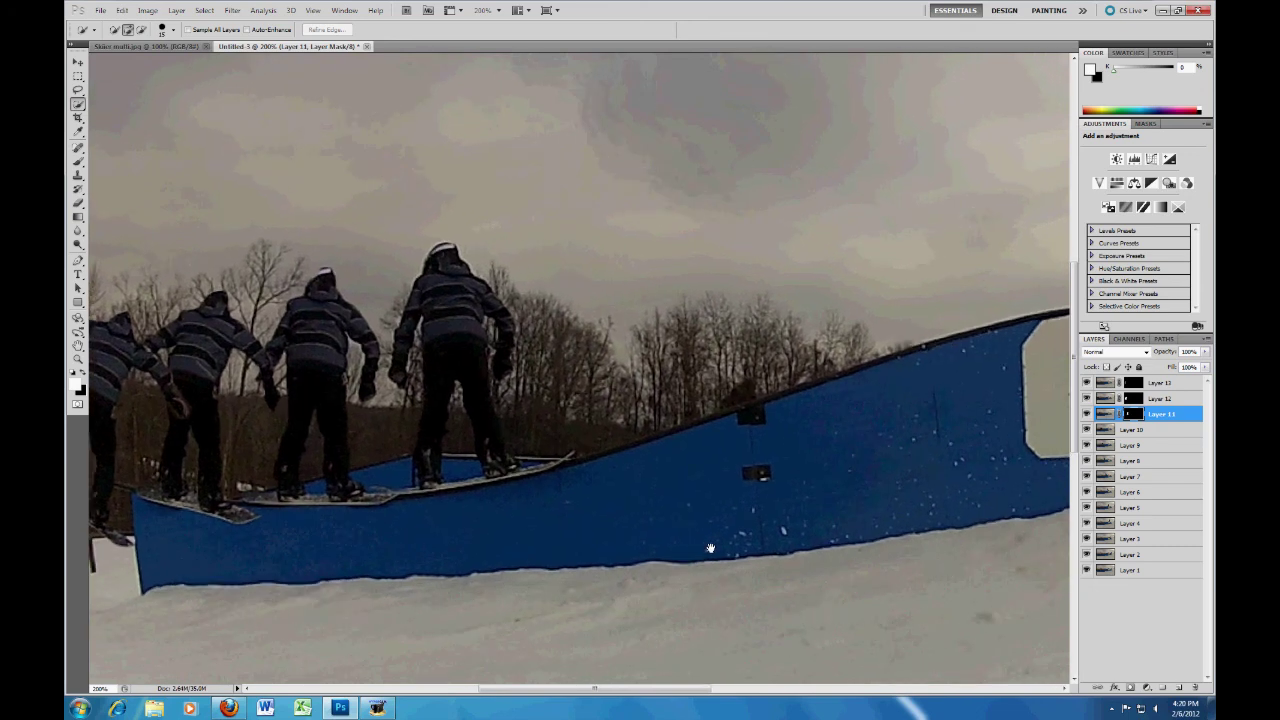
Step: Quick Select Layer 10's skier including the right leg and boot, and mask Layer 10 to it
click(1110, 431)
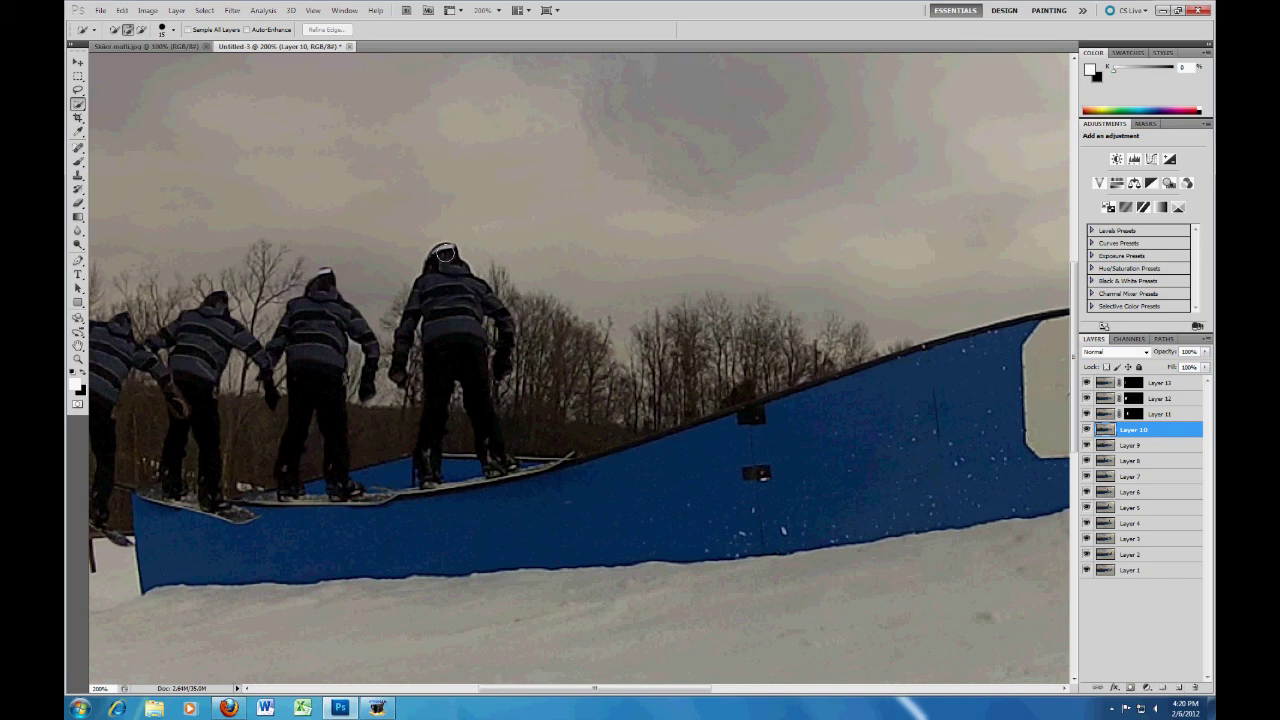
drag(450, 453, 494, 470)
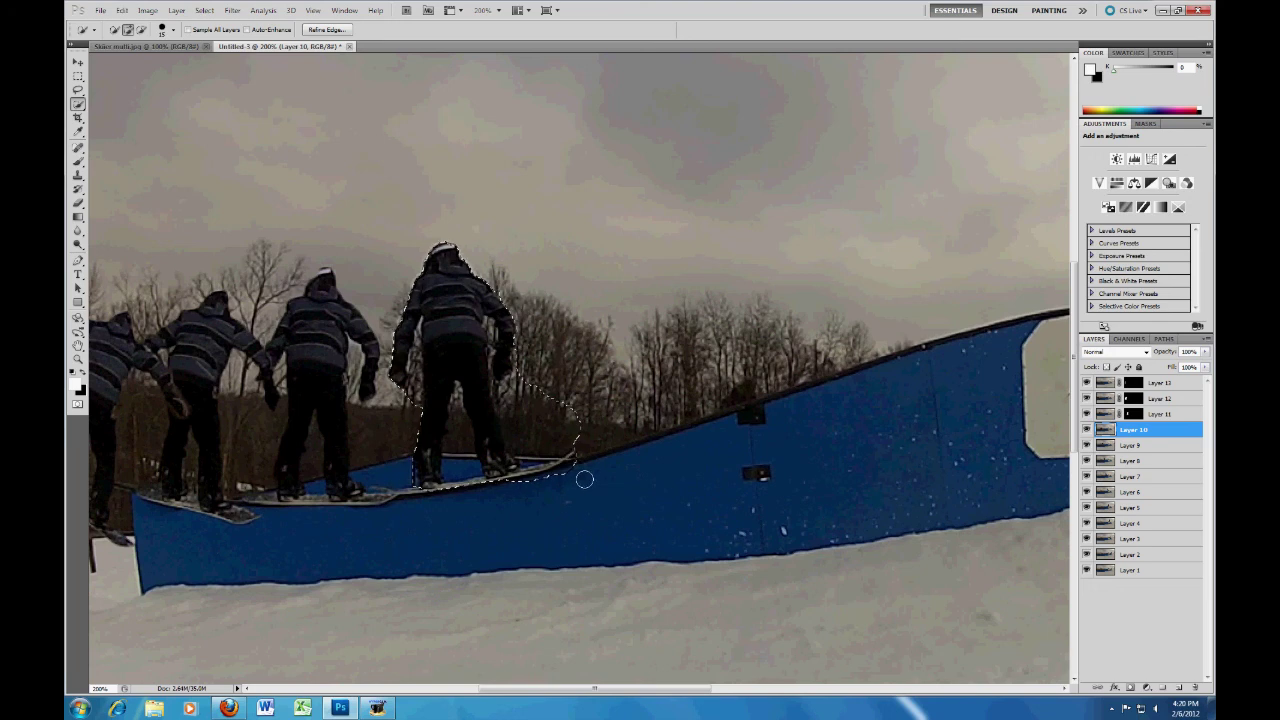
mouse_move(577, 477)
mouse_down()
mouse_move(542, 491)
mouse_move(614, 443)
mouse_move(580, 421)
mouse_move(523, 431)
mouse_move(530, 400)
mouse_up()
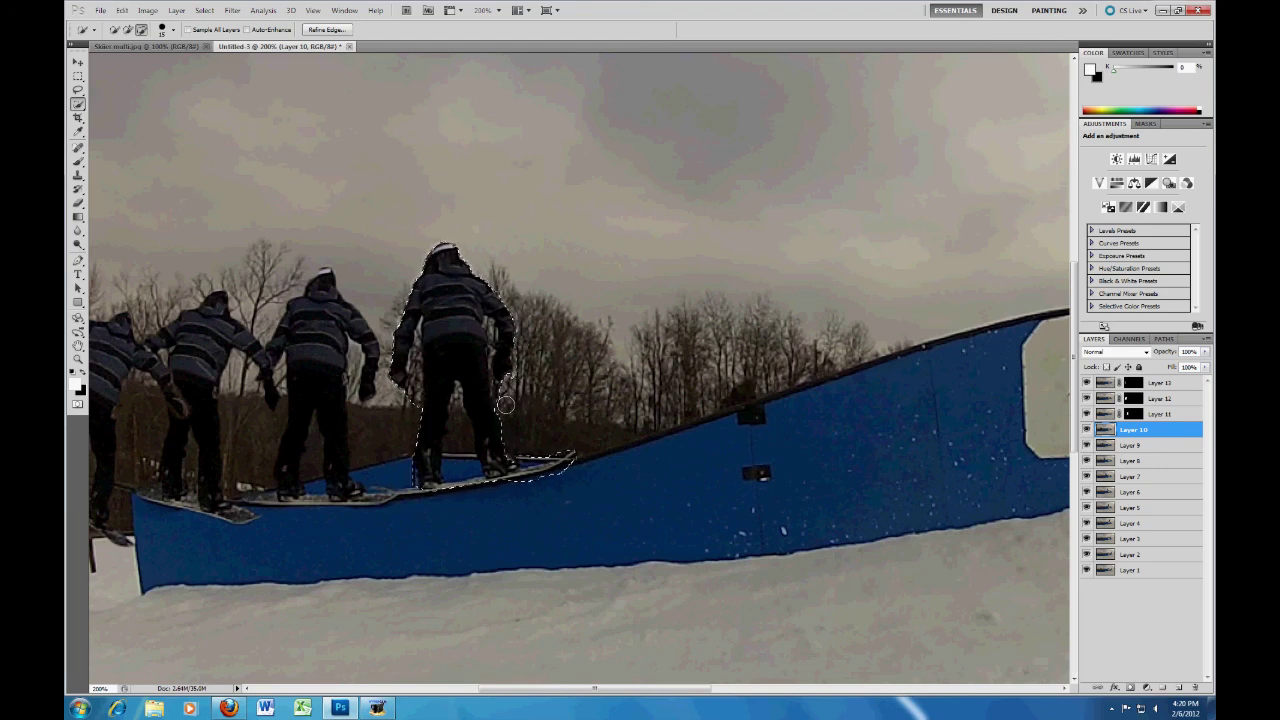
key(alt)
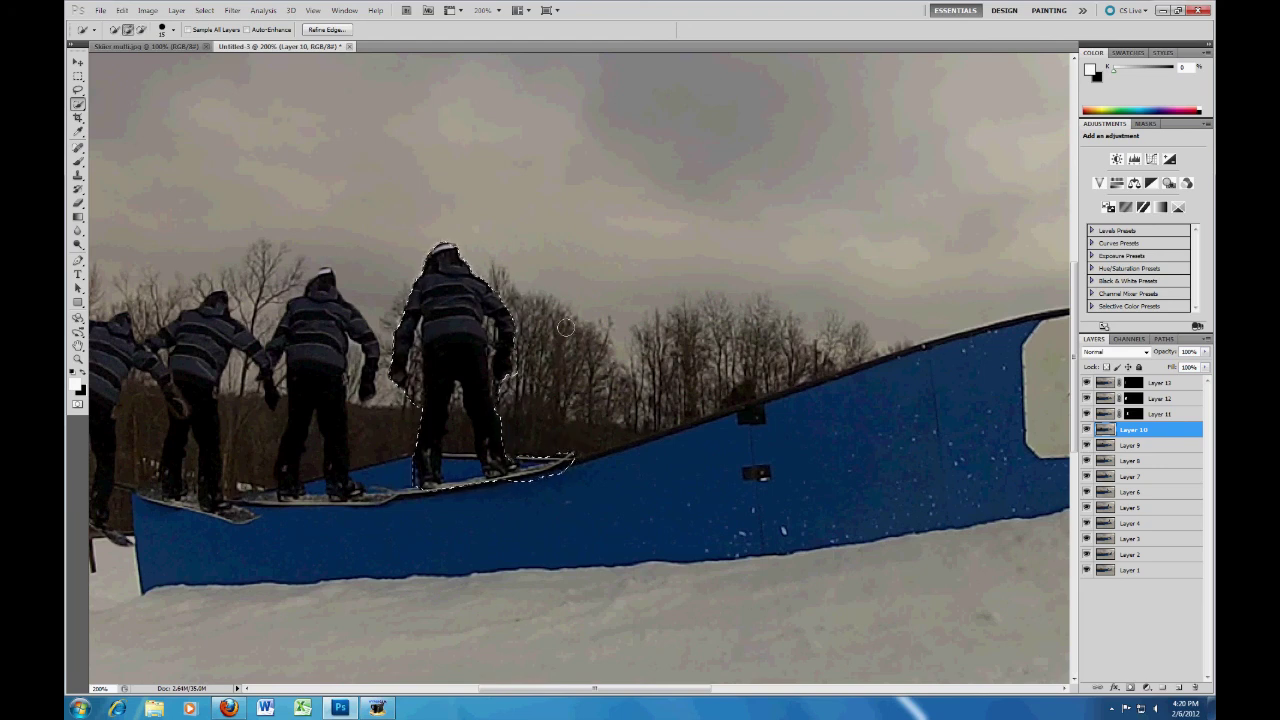
click(1130, 689)
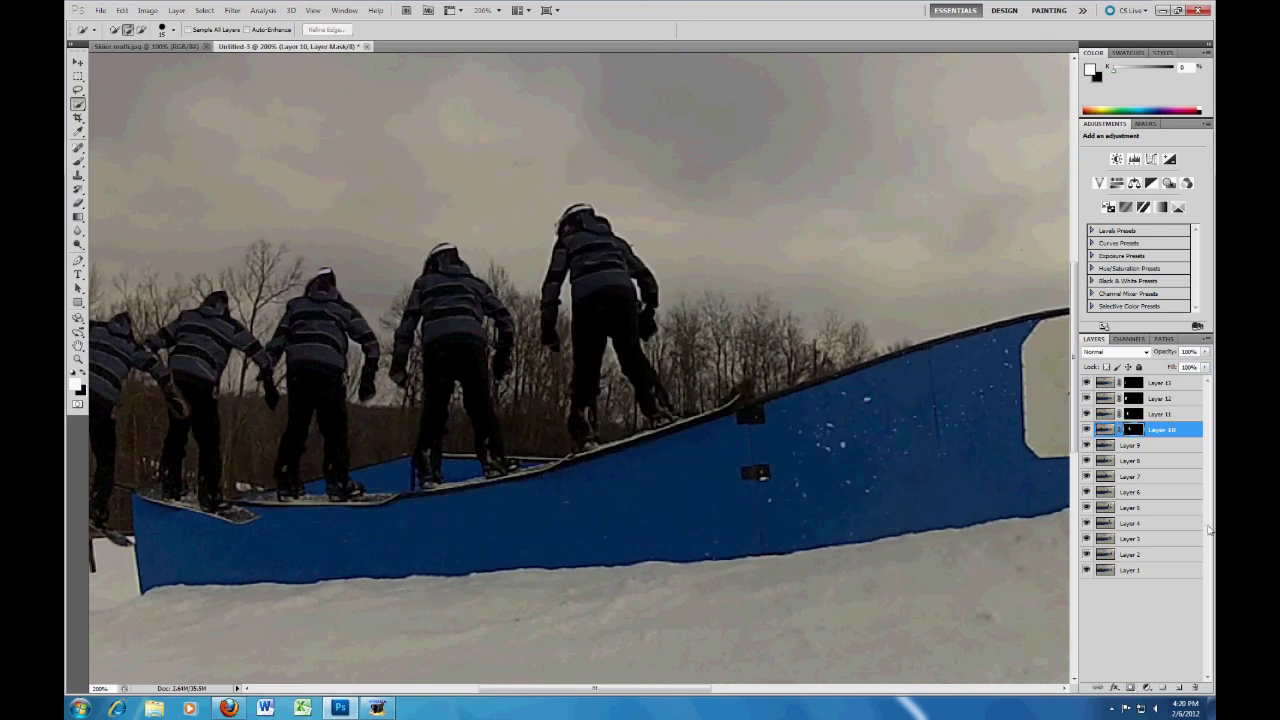
click(1156, 446)
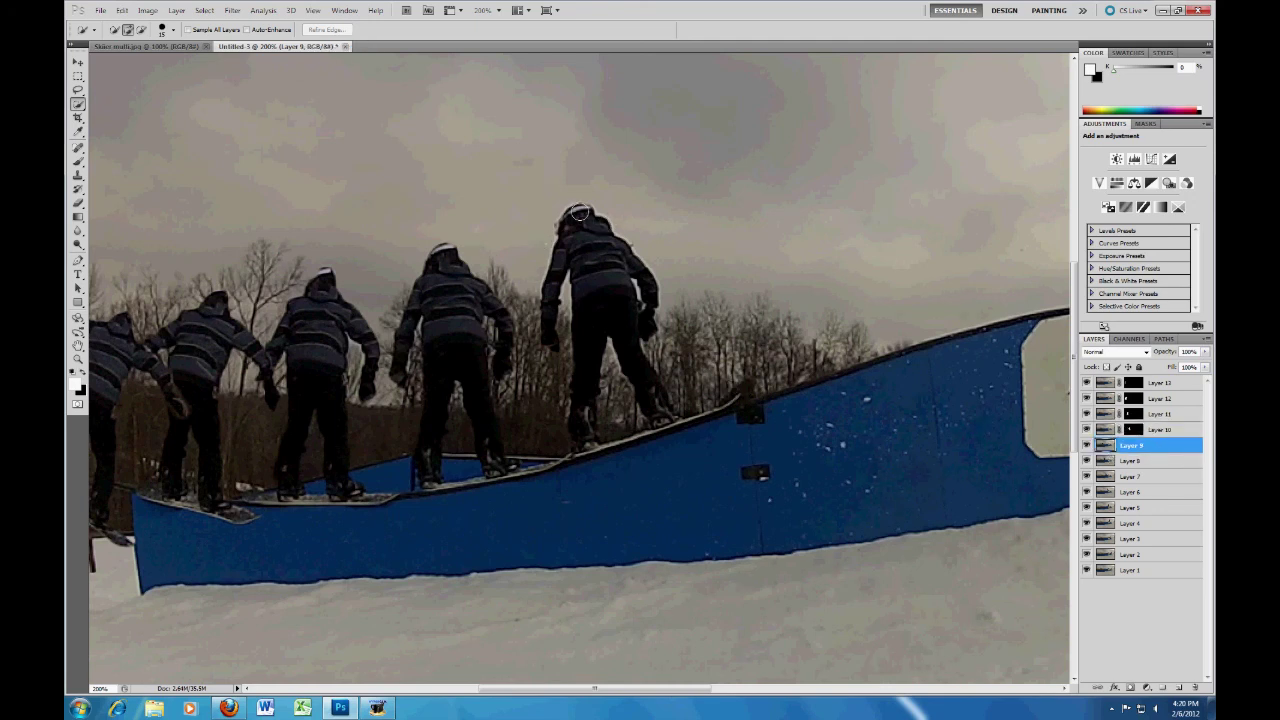
Step: Mask Layer 9 to its rider, redoing it with a widened selection, then view at 100%
mouse_move(594, 383)
mouse_down()
mouse_move(637, 425)
mouse_move(589, 452)
mouse_move(718, 414)
mouse_move(740, 372)
mouse_move(732, 381)
mouse_move(765, 415)
mouse_move(752, 392)
mouse_move(738, 421)
mouse_move(745, 382)
mouse_move(748, 395)
mouse_move(736, 371)
mouse_move(704, 385)
mouse_move(707, 358)
mouse_move(688, 380)
mouse_up()
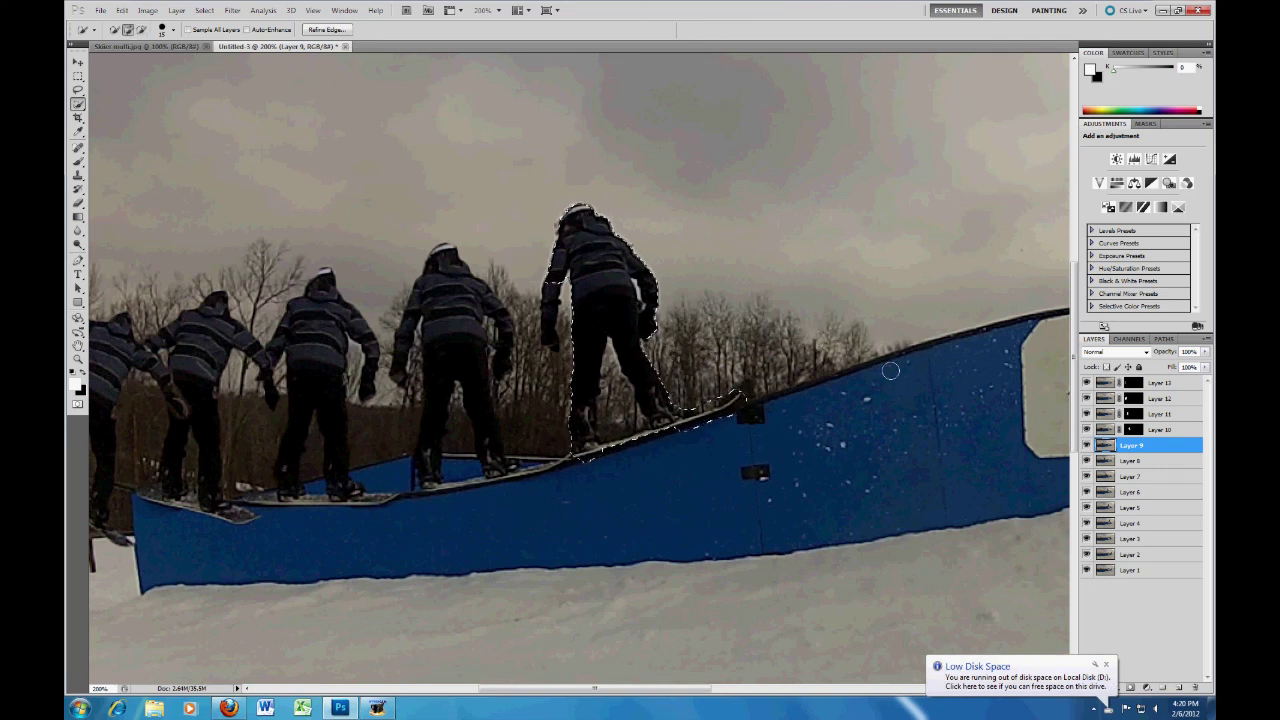
click(1129, 687)
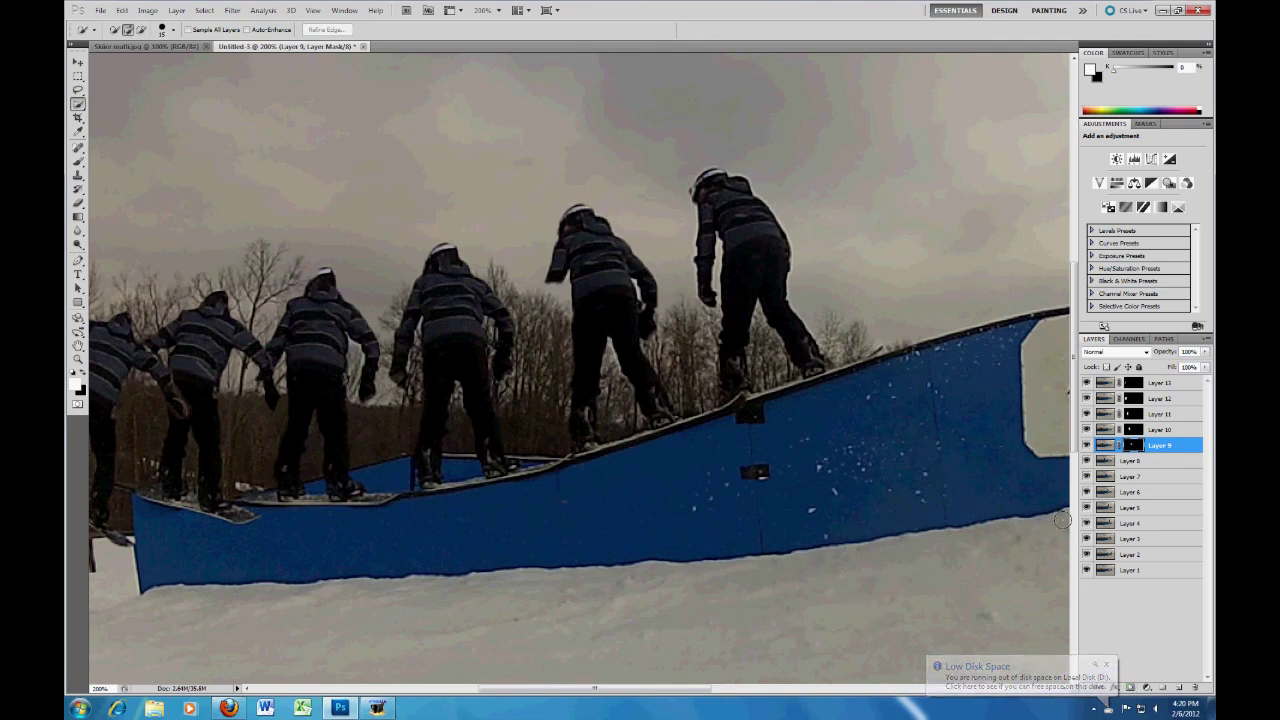
key(ctrl+z)
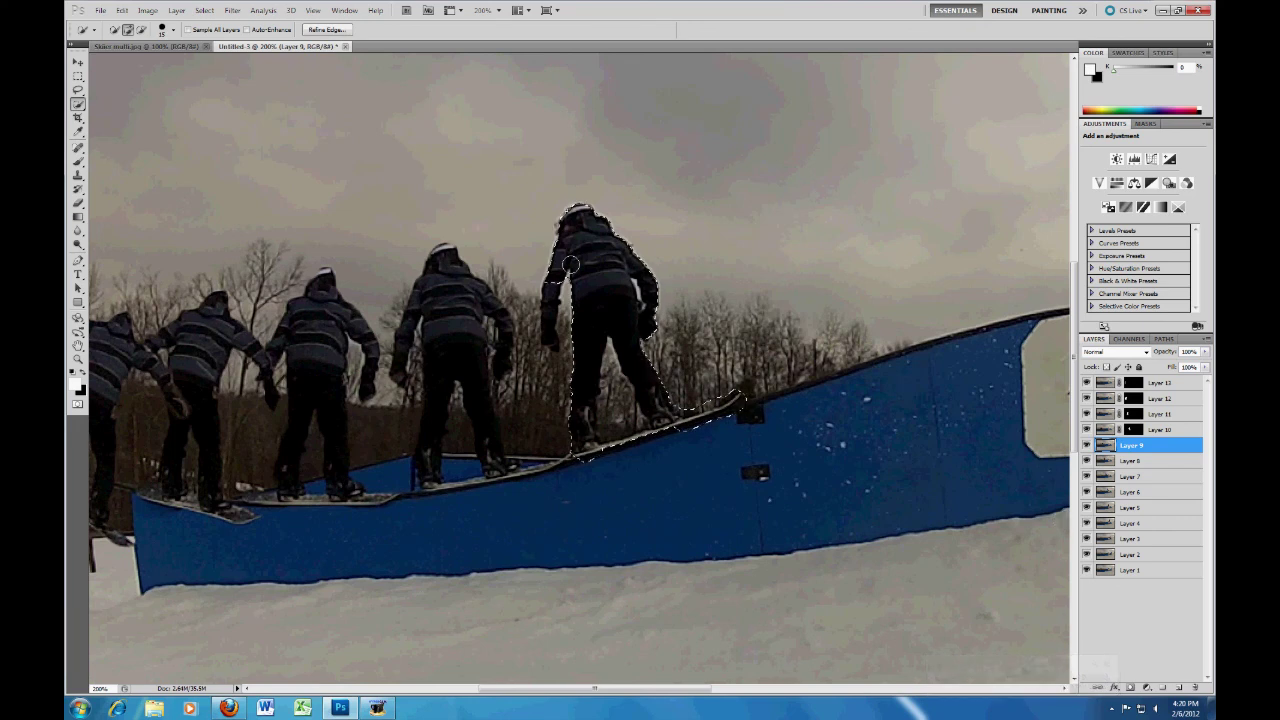
click(587, 354)
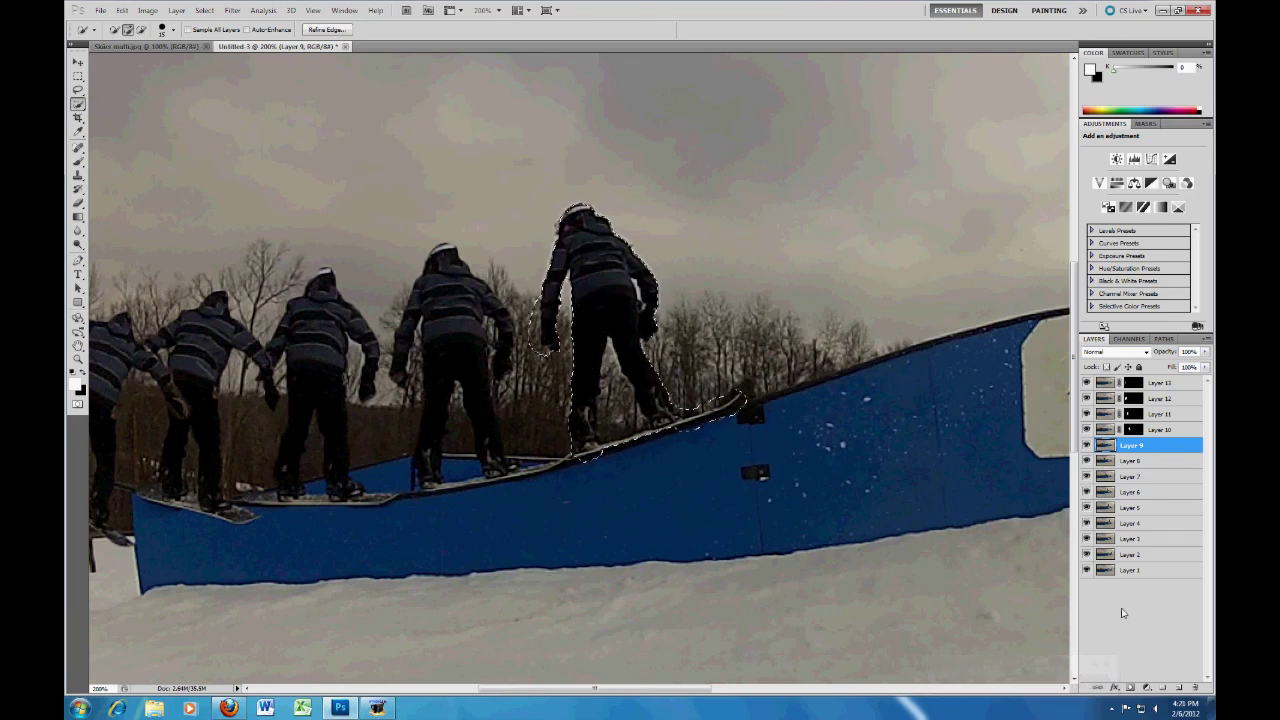
click(1130, 688)
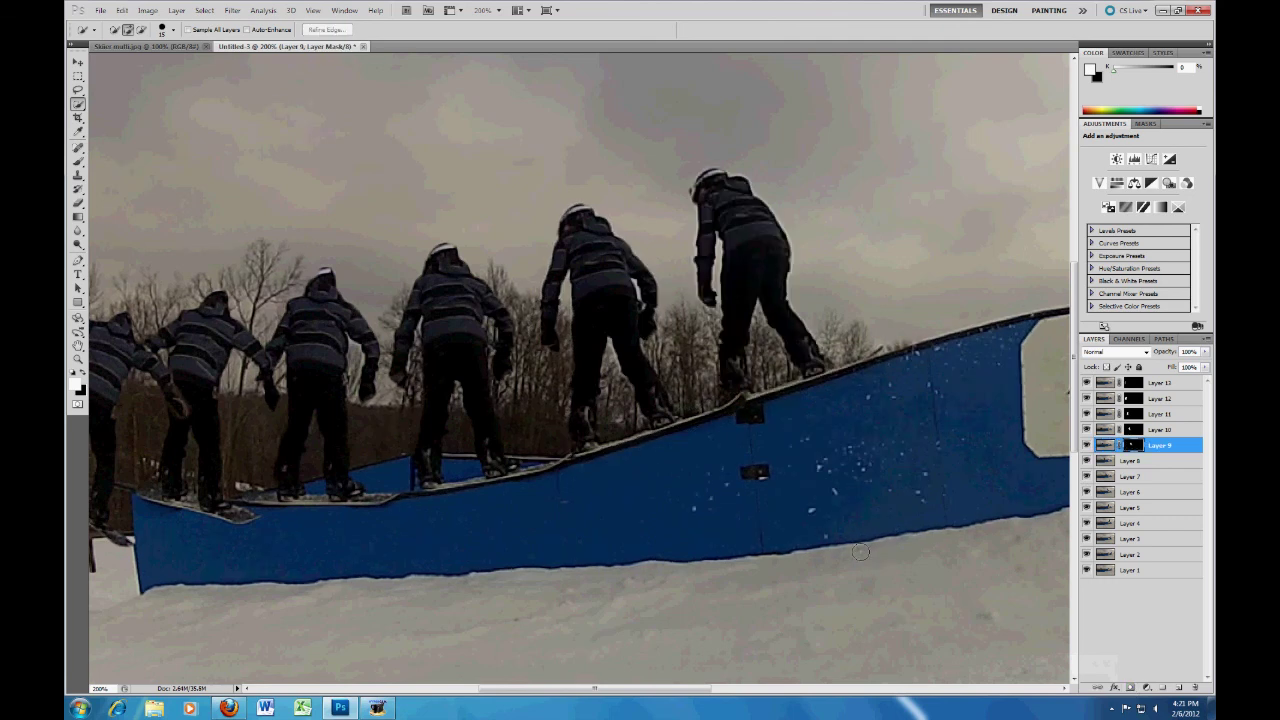
click(484, 10)
click(498, 58)
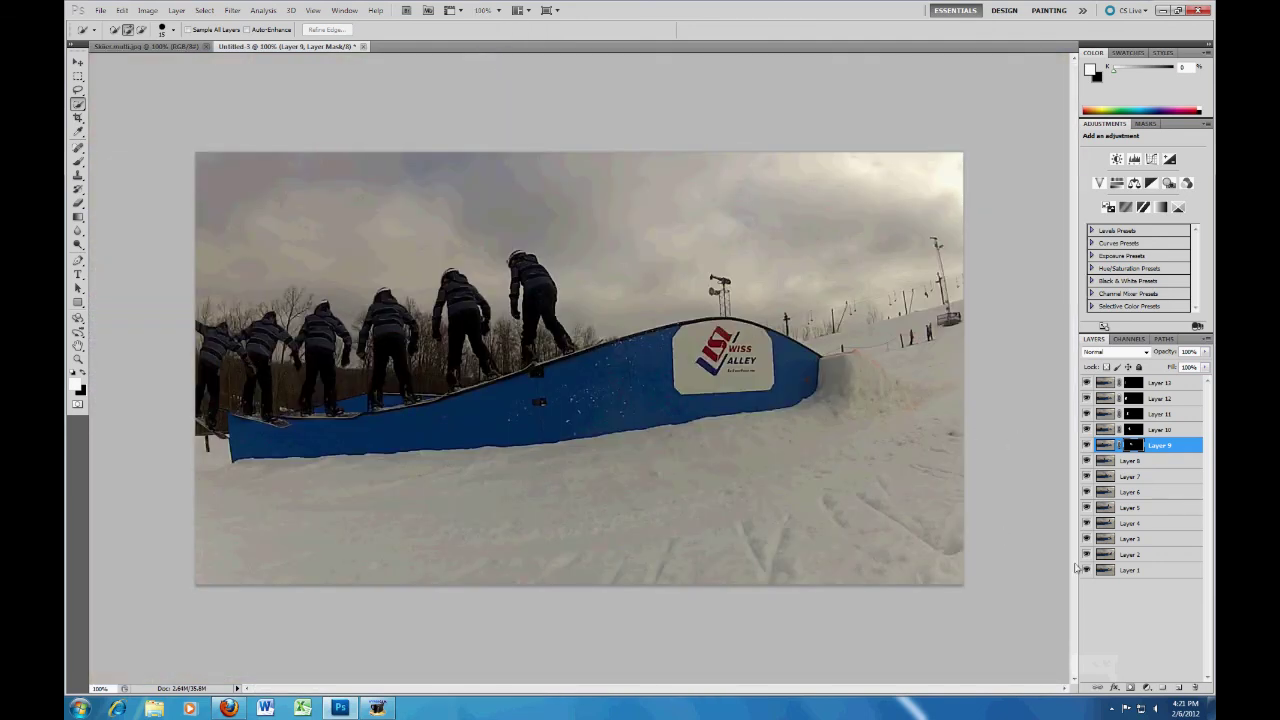
Step: Choose Flatten Image from the Layers panel context menu to merge the six-rider composite
right_click(1157, 573)
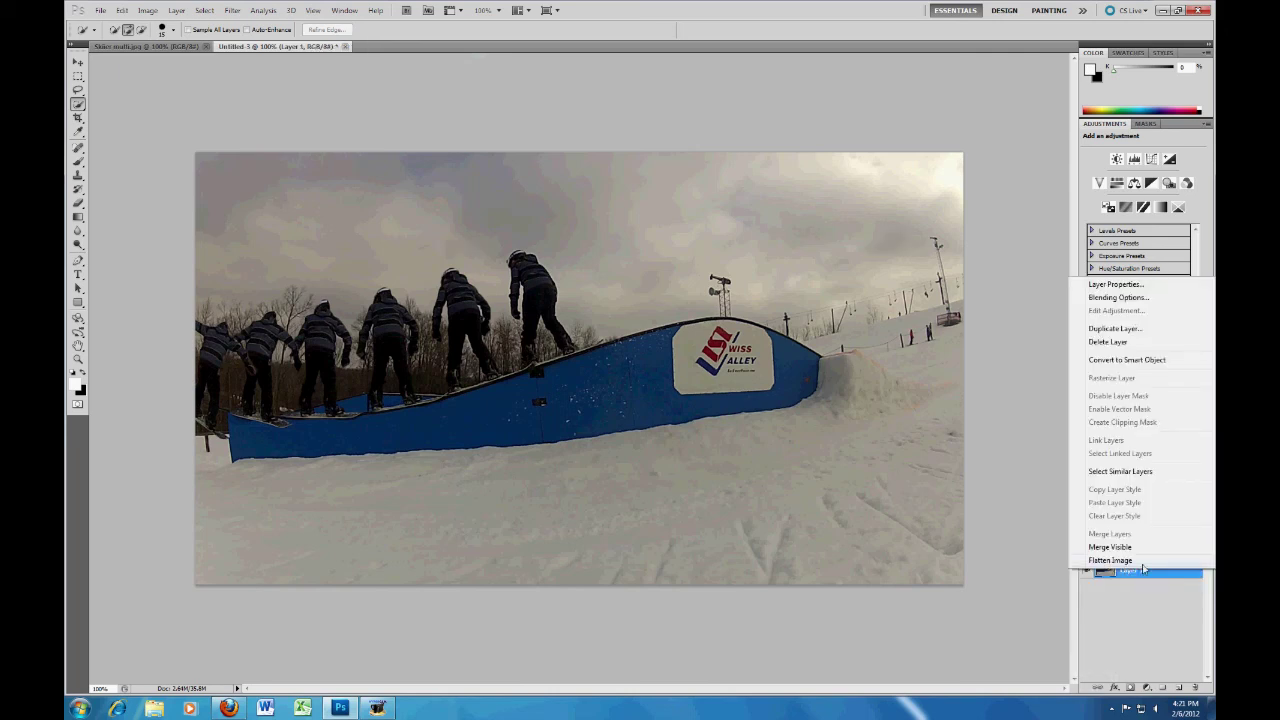
click(1125, 560)
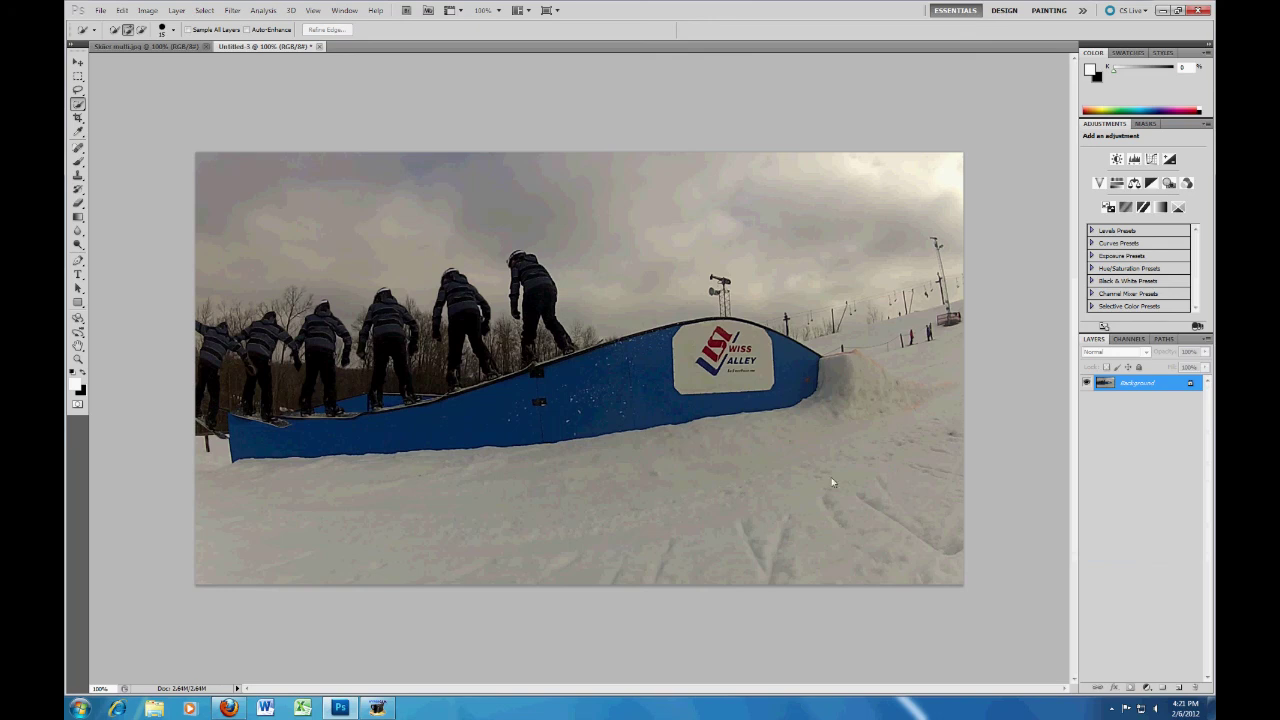